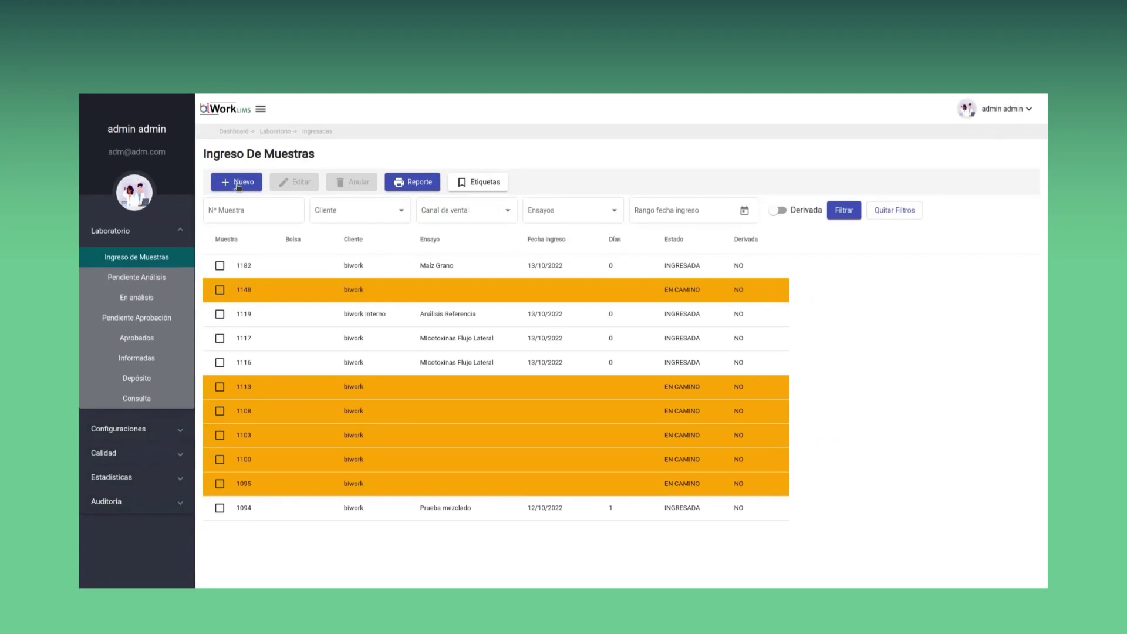
Begin a new sample entry from the Ingreso De Muestras list
left_click(238, 187)
Register a sample for client biwork with matrix Maiz - 1001 and assay Maiz Grano - 1, then save it
left_click(467, 214)
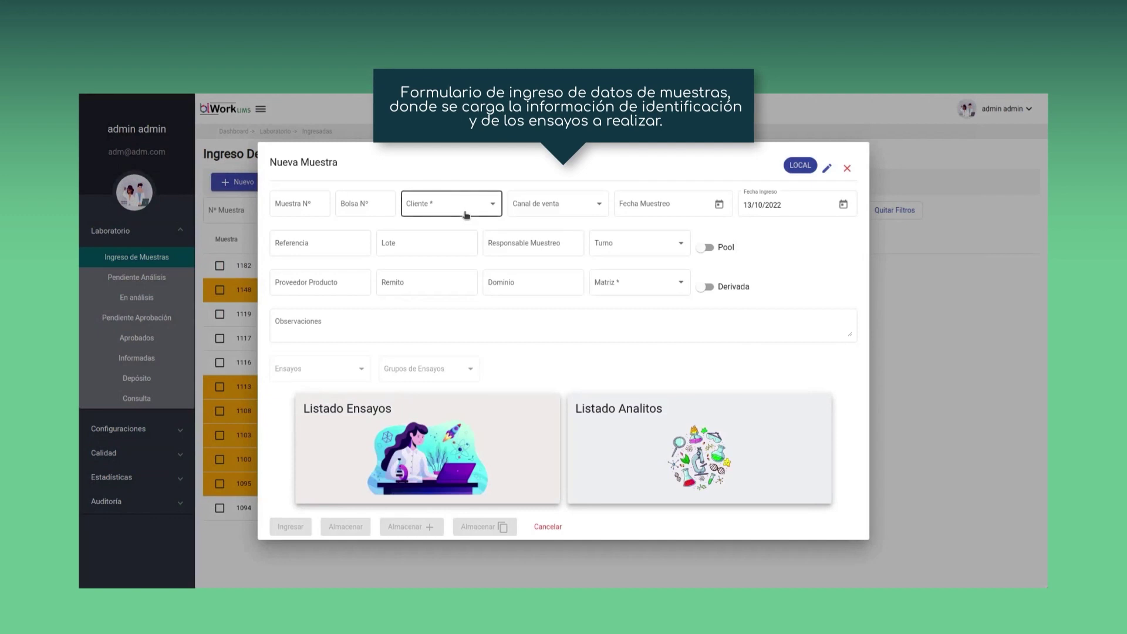
left_click(466, 213)
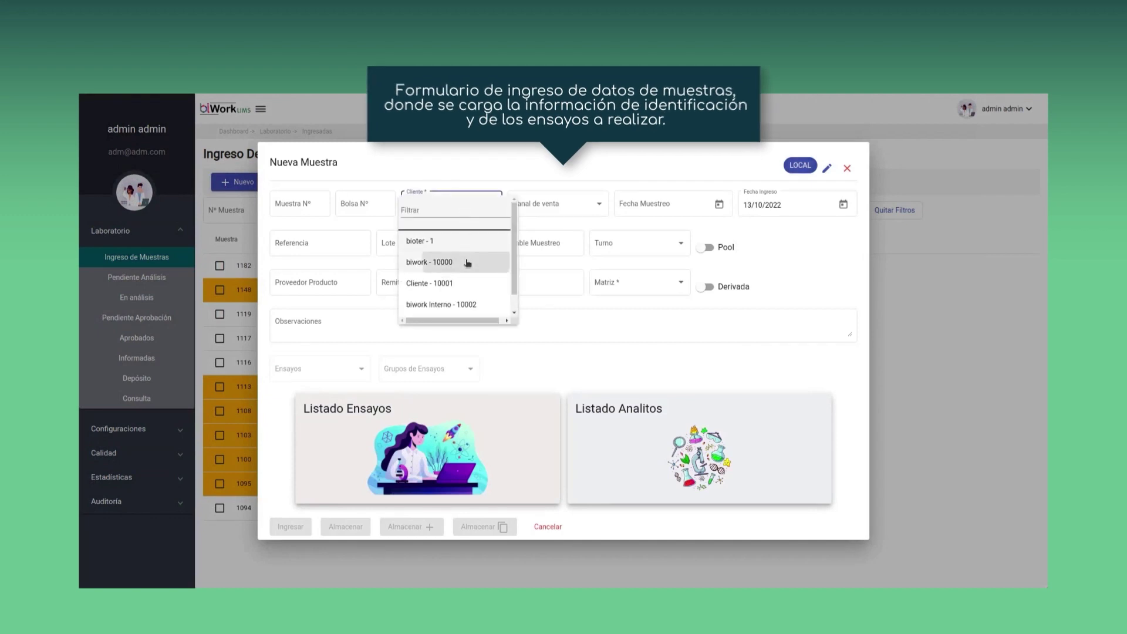
left_click(468, 262)
left_click(687, 293)
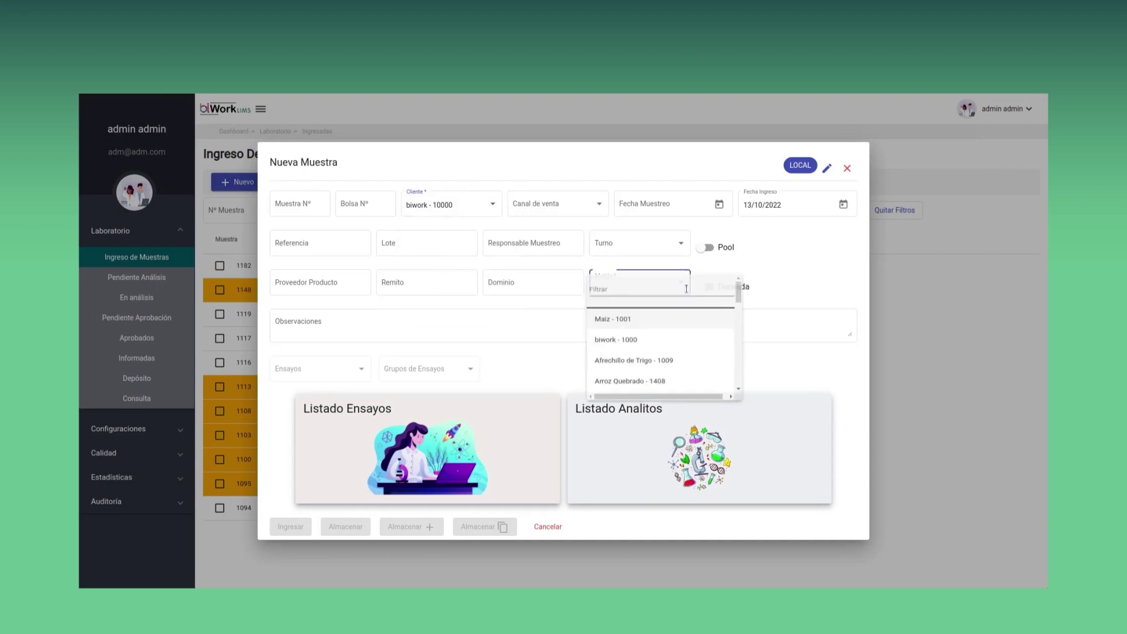
left_click(685, 323)
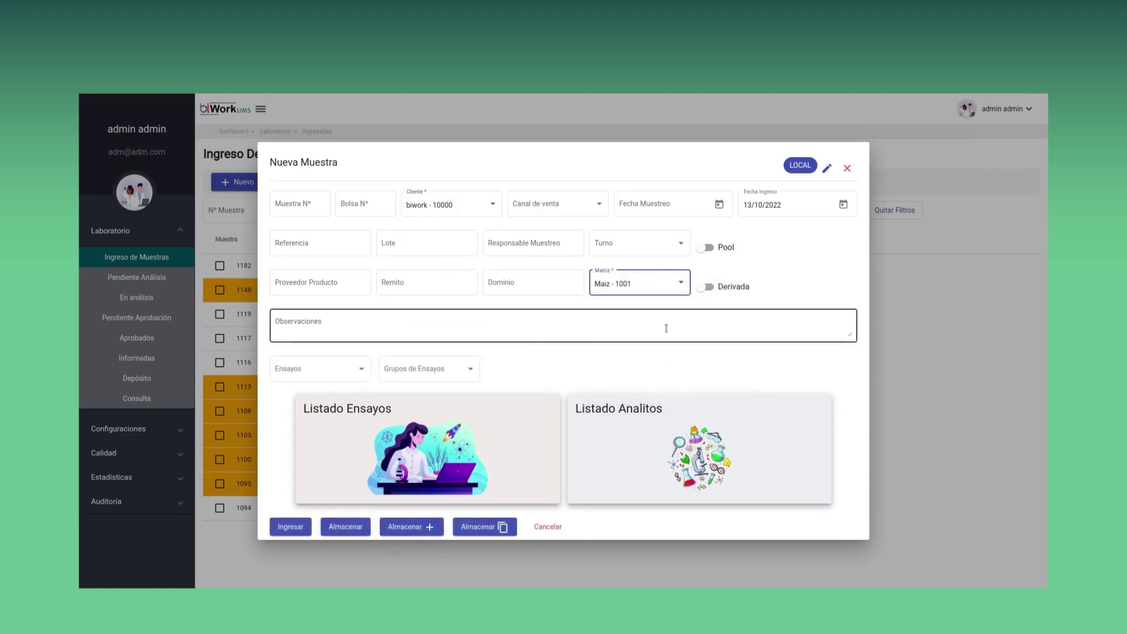
left_click(350, 372)
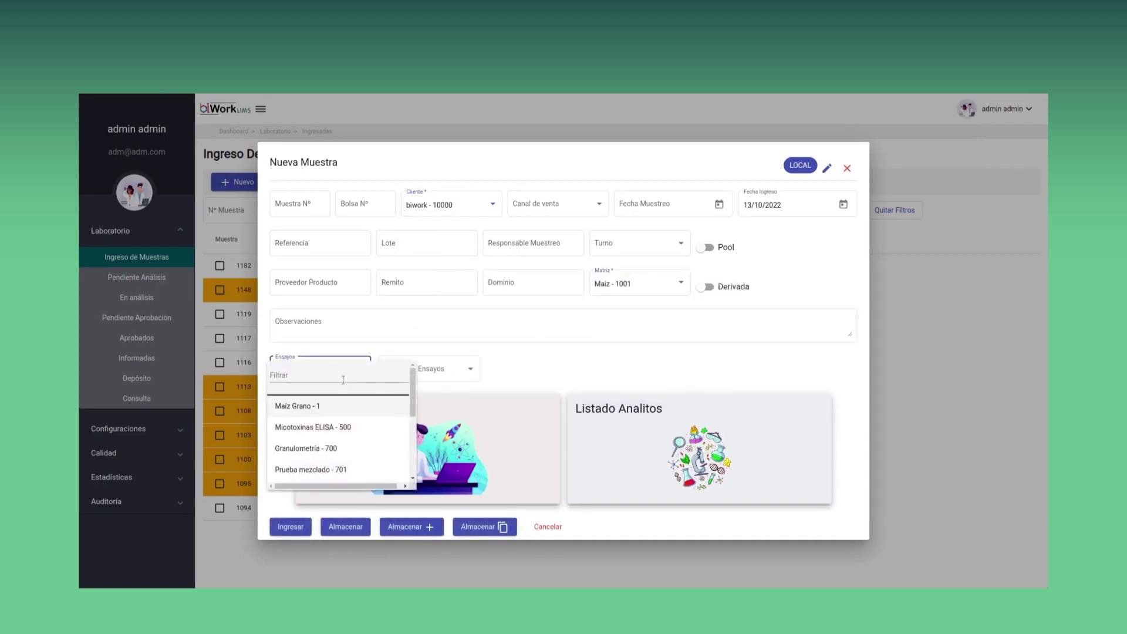
left_click(341, 406)
left_click(493, 460)
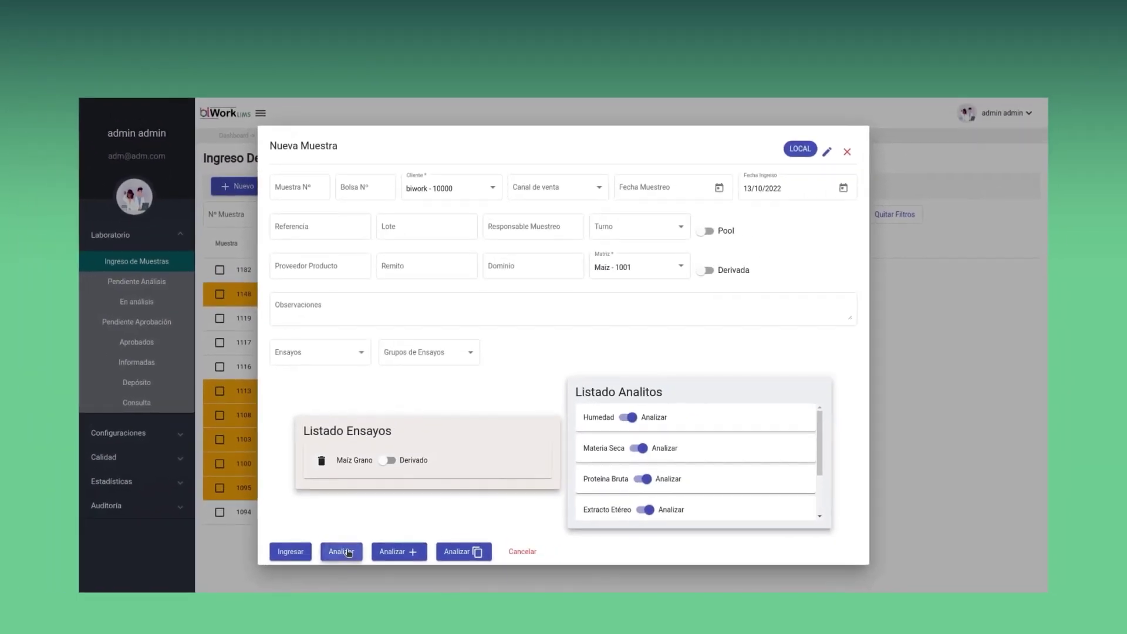
left_click(342, 552)
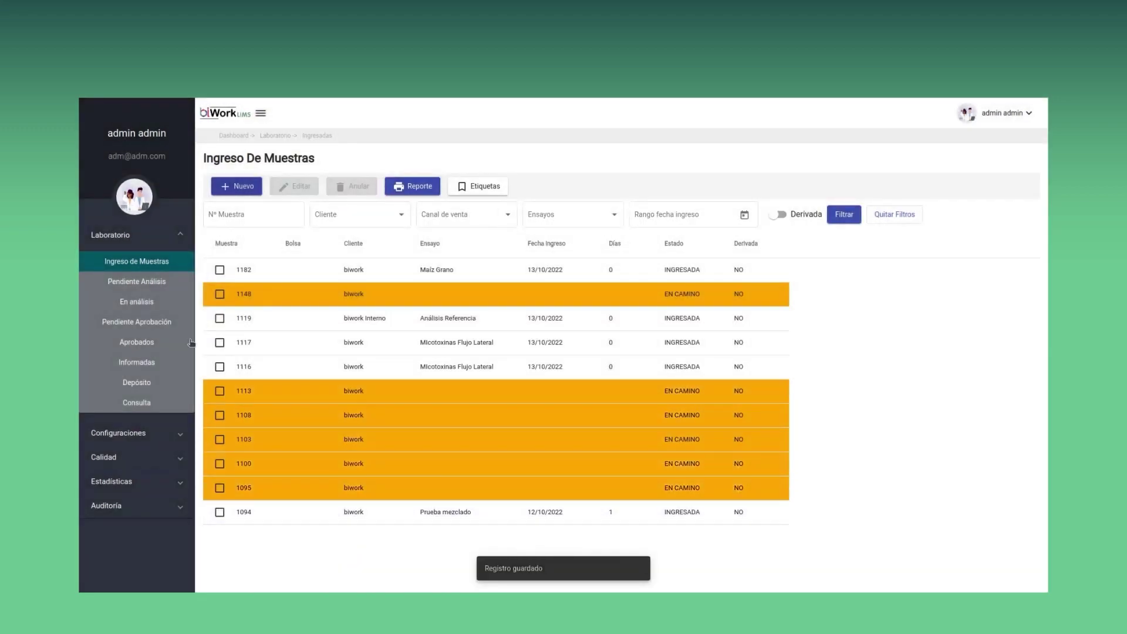
Send pending sample 1185 to analysis under lot 11
left_click(171, 280)
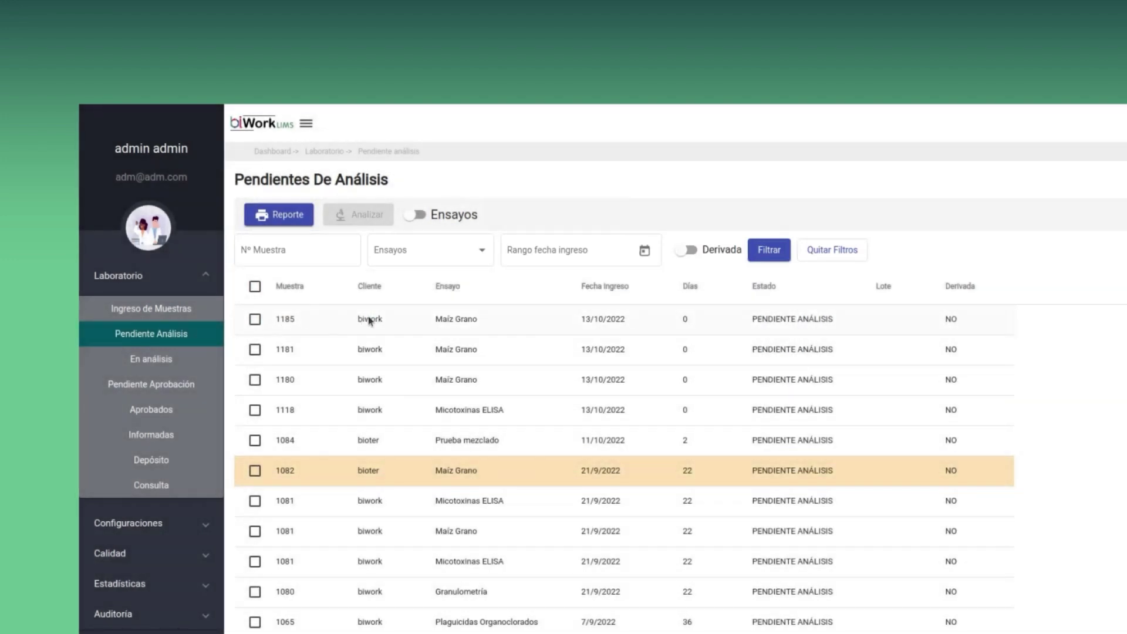
left_click(370, 320)
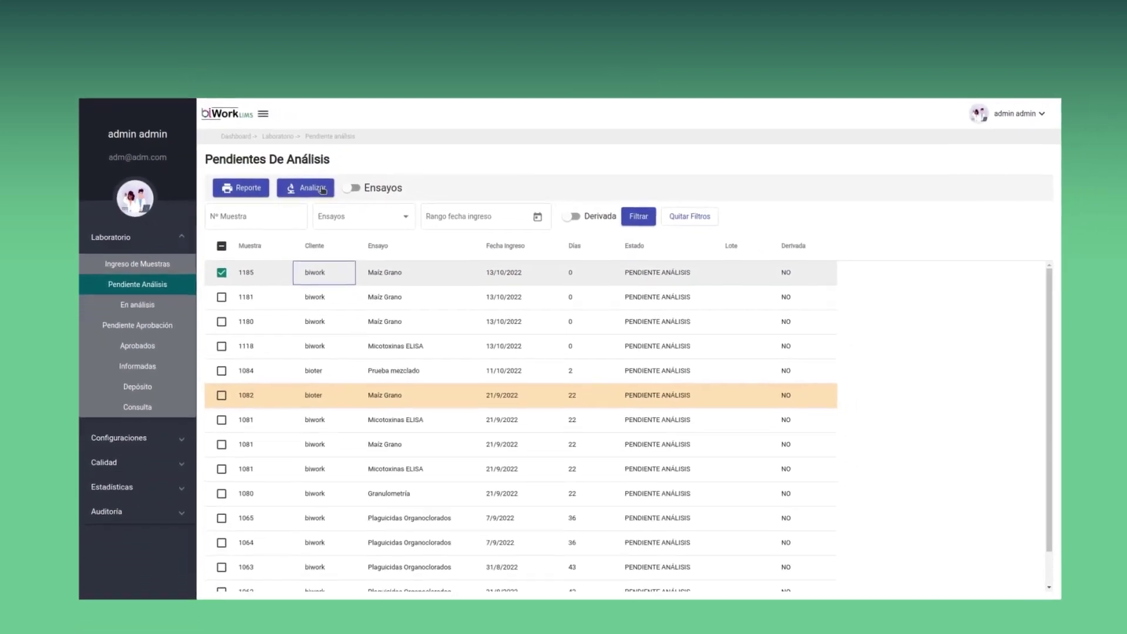
left_click(318, 188)
left_click(548, 370)
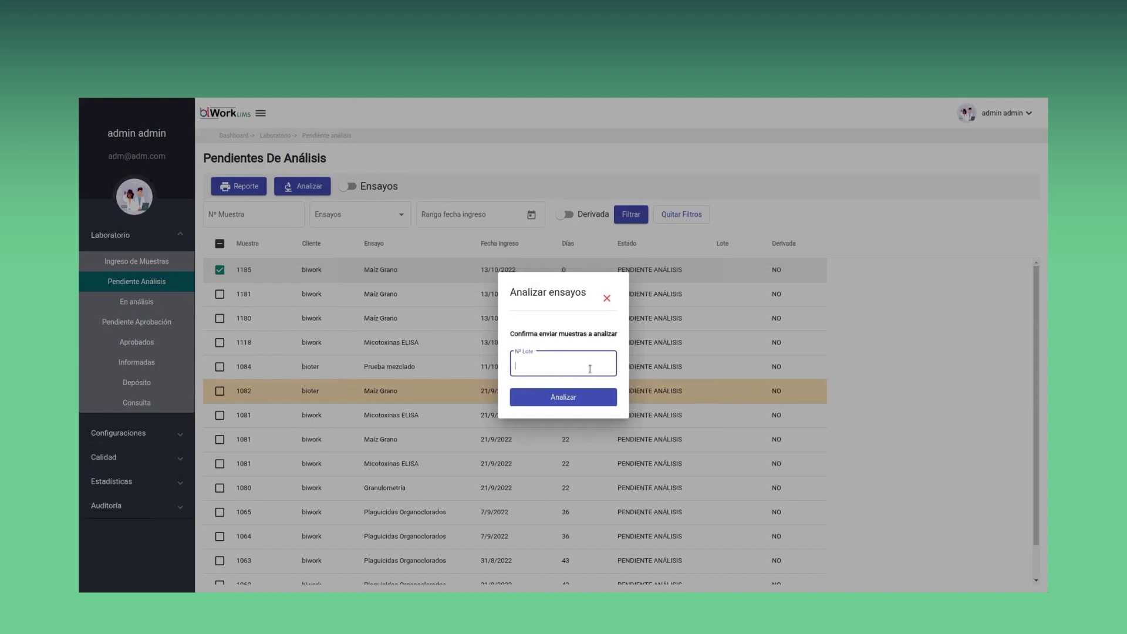
left_click(591, 399)
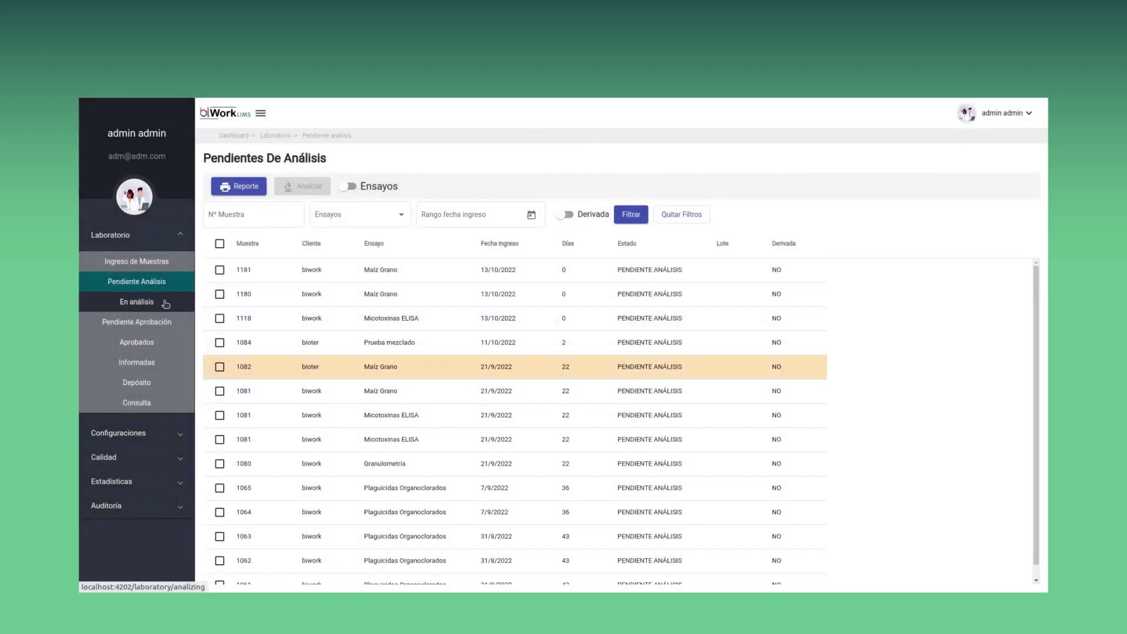
left_click(171, 303)
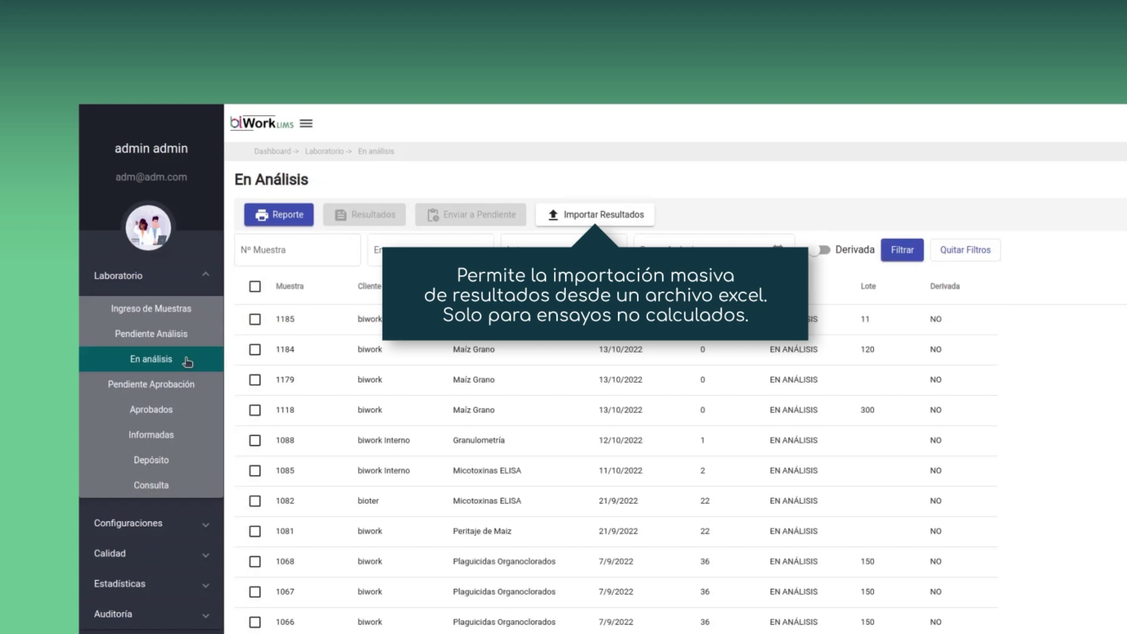
Open sample 1179's results and view Humedad: final 3.00 %, Fuera de rango
left_click(318, 385)
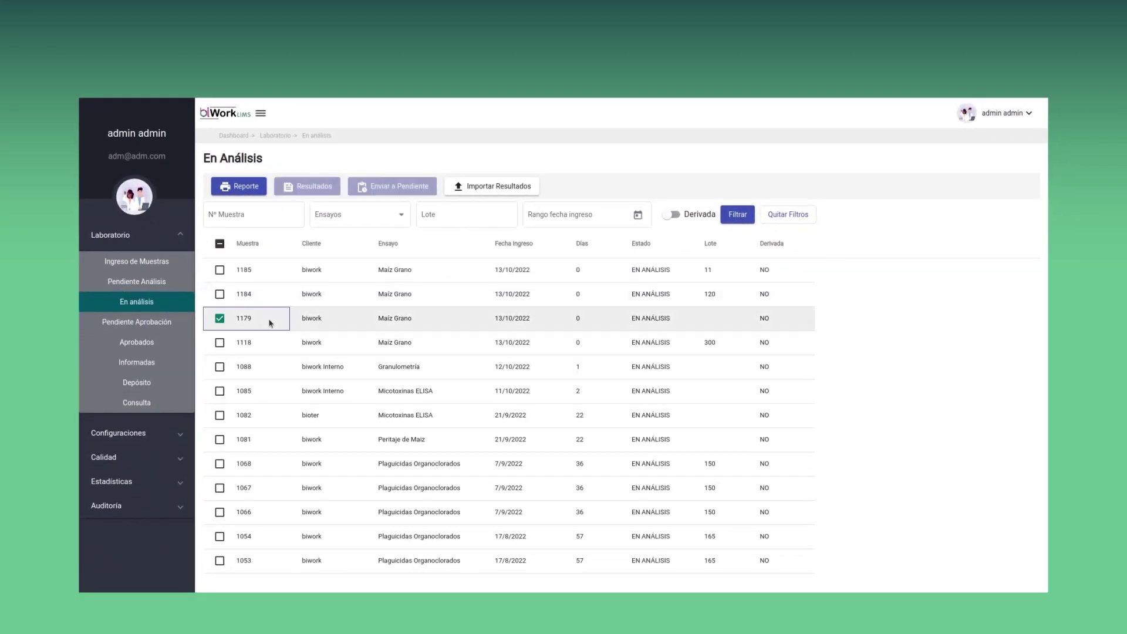
left_click(331, 192)
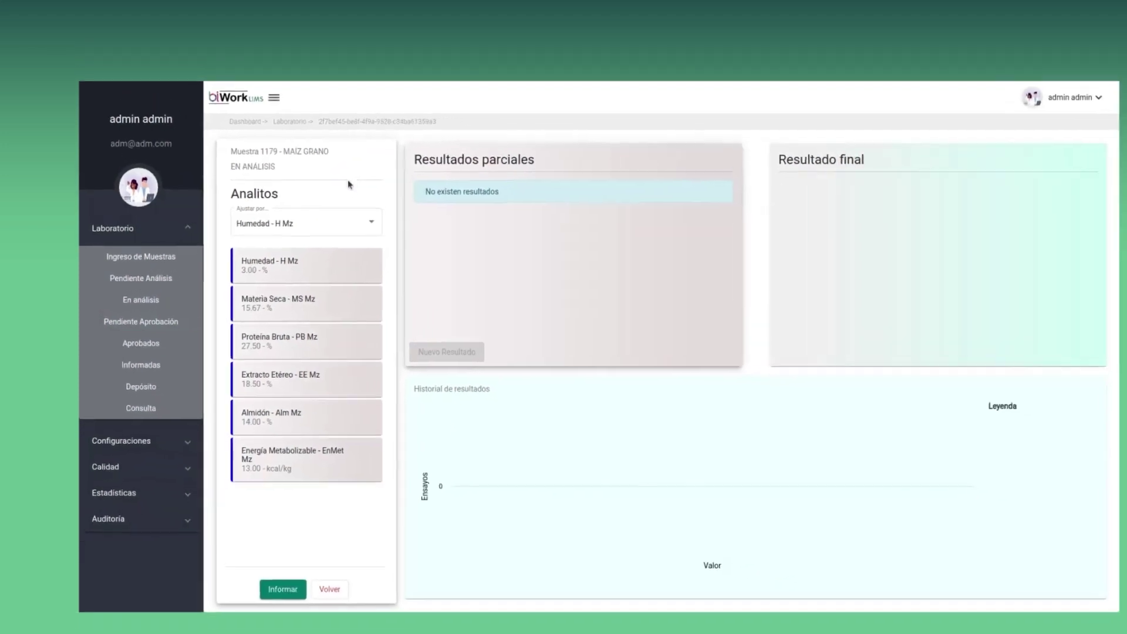
left_click(317, 275)
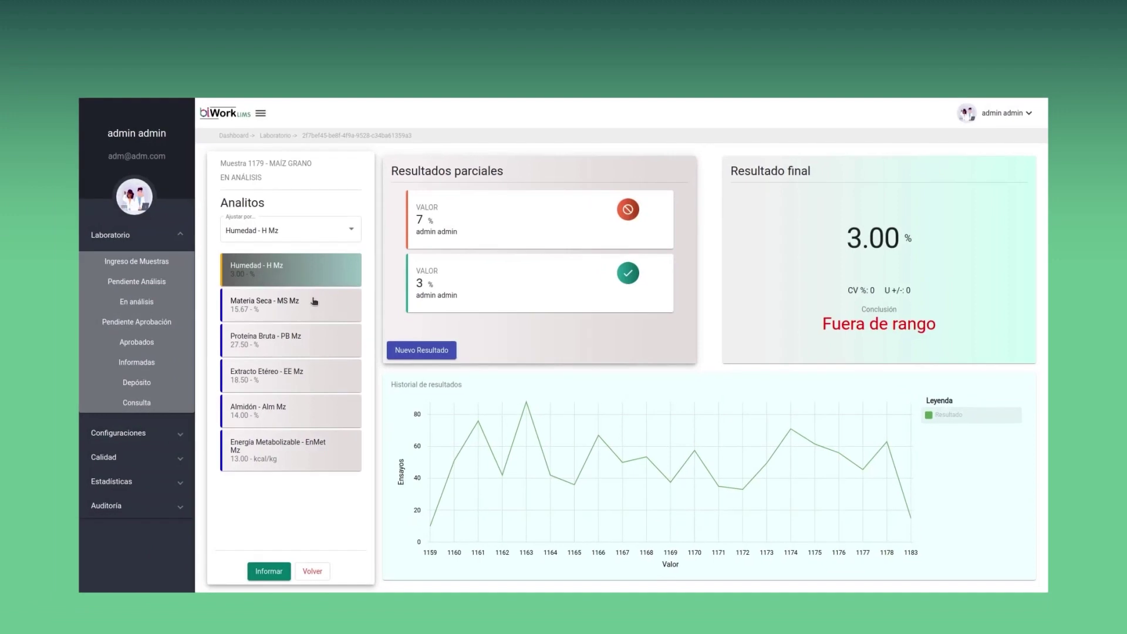
Review Materia Seca, Proteína Bruta, Extracto Etéreo, Almidón and Energía Metabolizable results for sample 1179
left_click(314, 318)
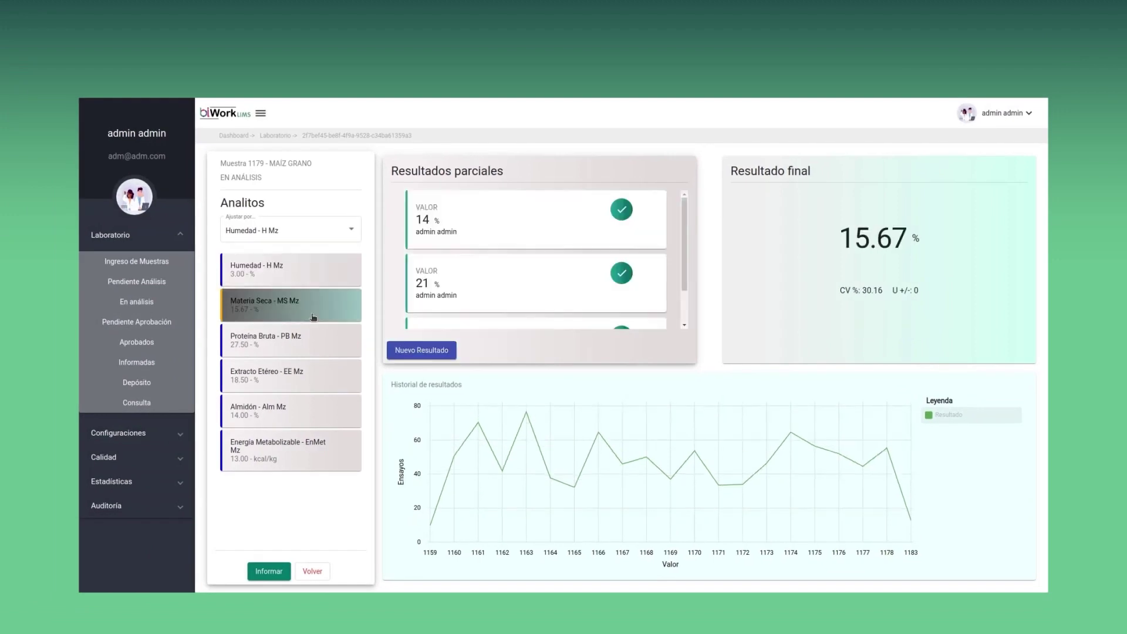
left_click(324, 352)
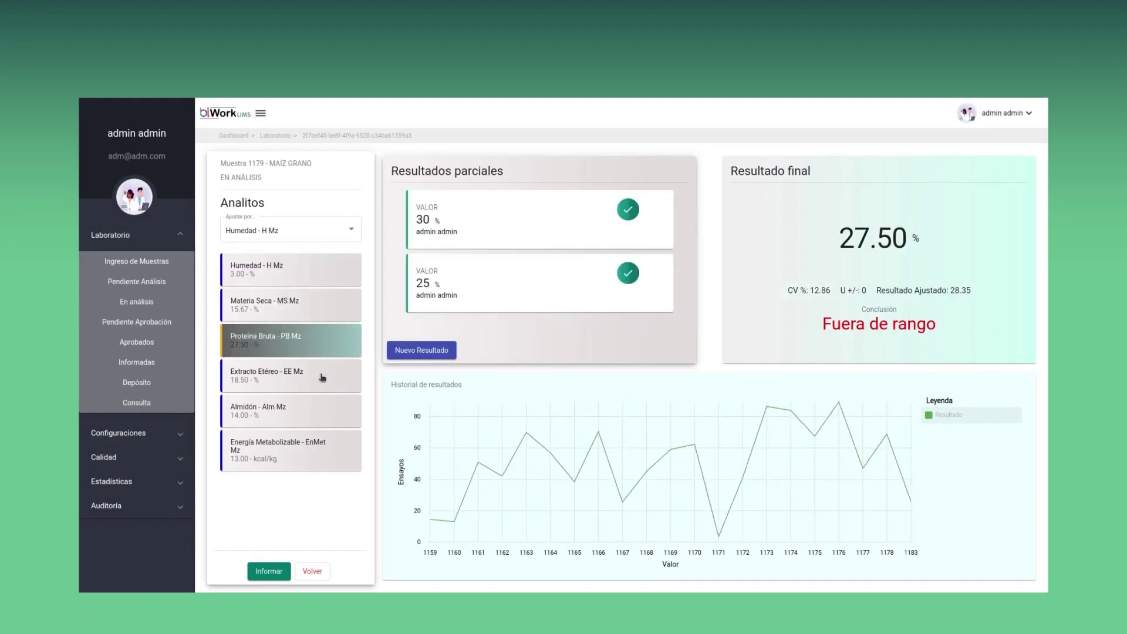
left_click(323, 377)
left_click(313, 411)
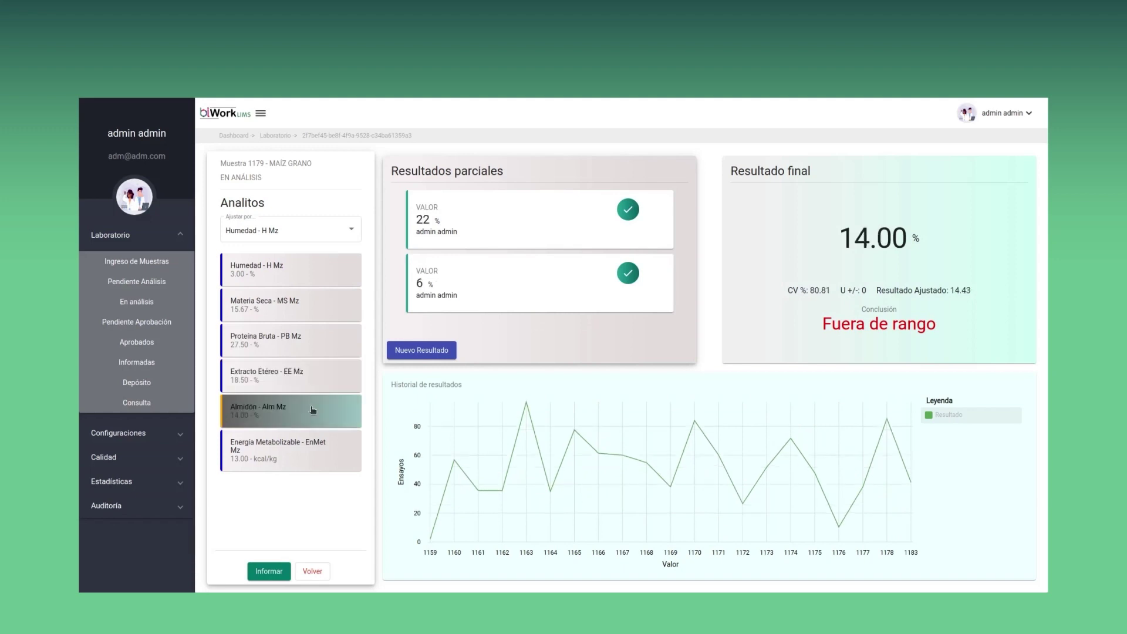
left_click(312, 446)
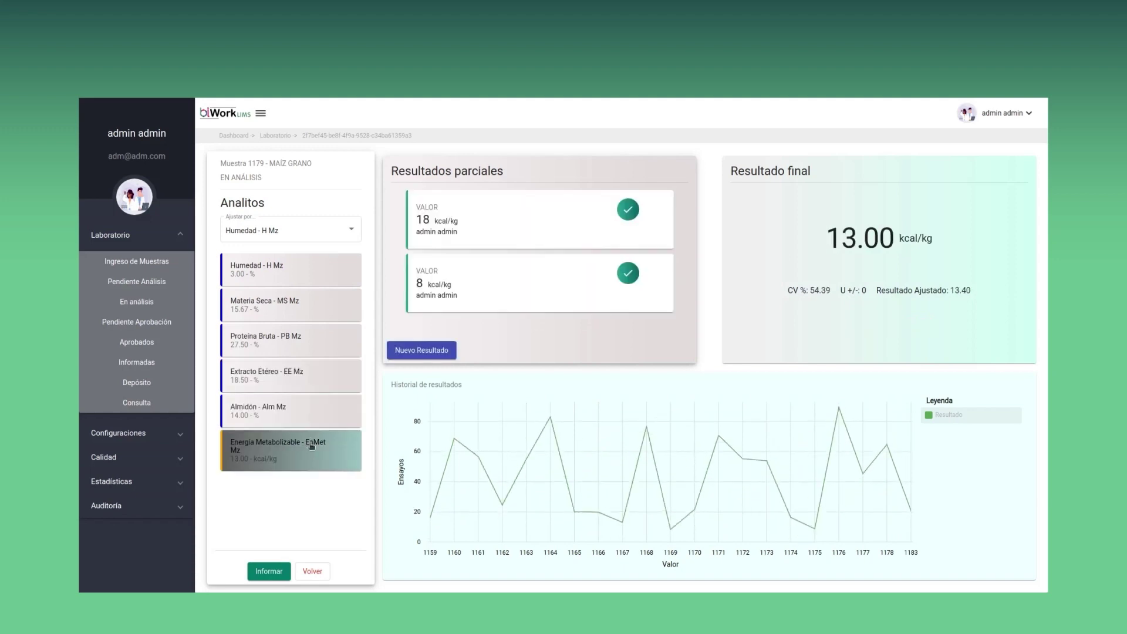
Add a 50 kcal/kg Energía Metabolizable result marked as not included, and save it
left_click(446, 351)
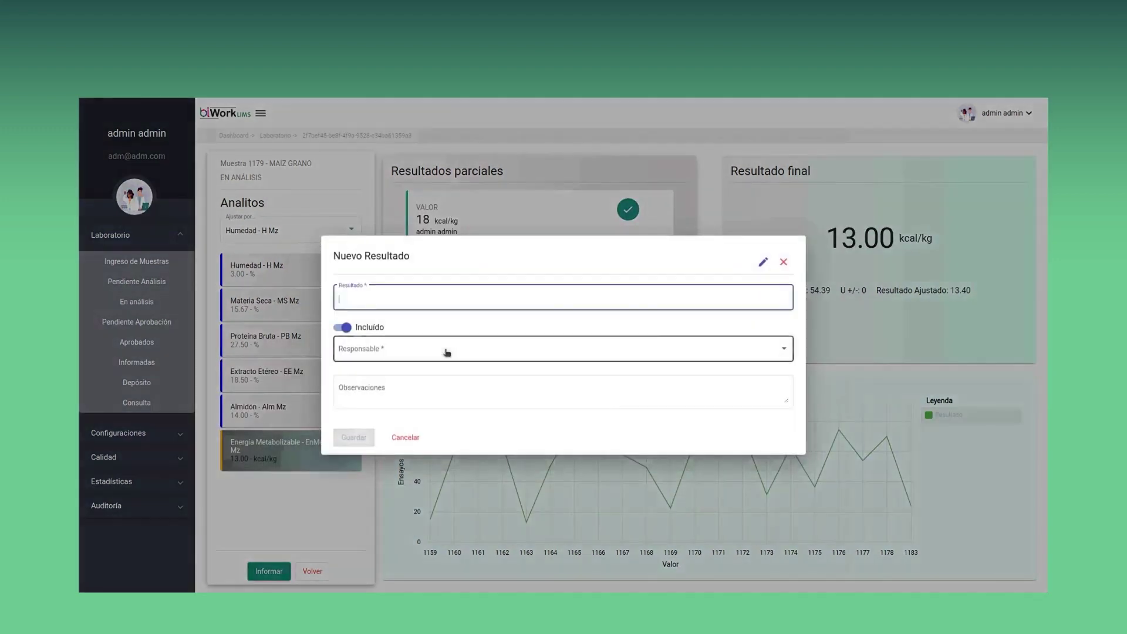
type("50")
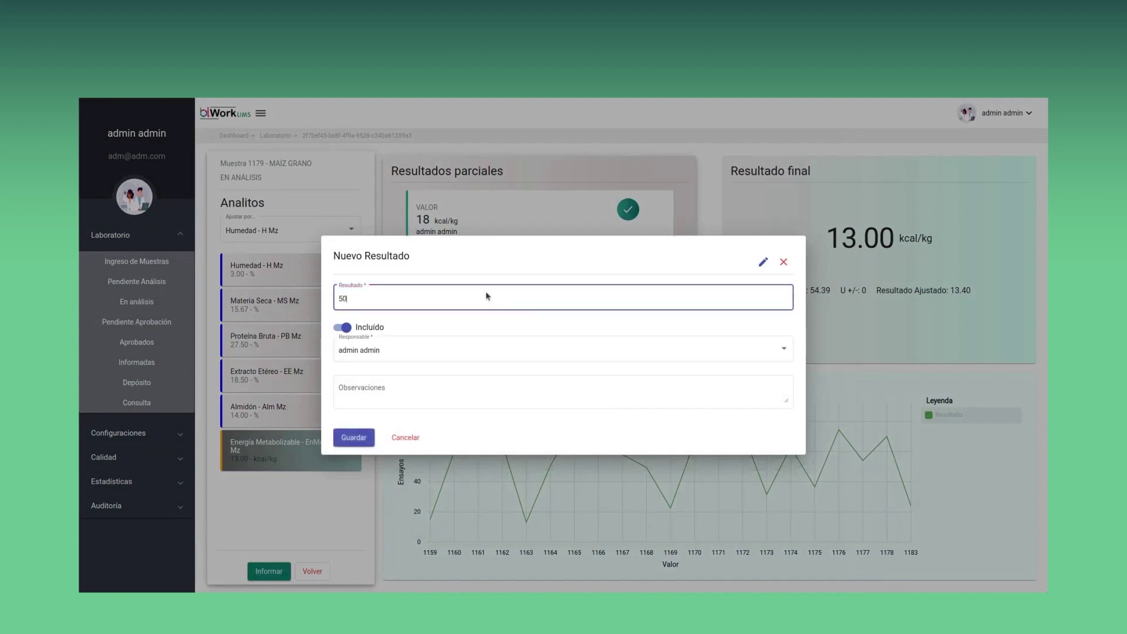
left_click(342, 329)
left_click(353, 440)
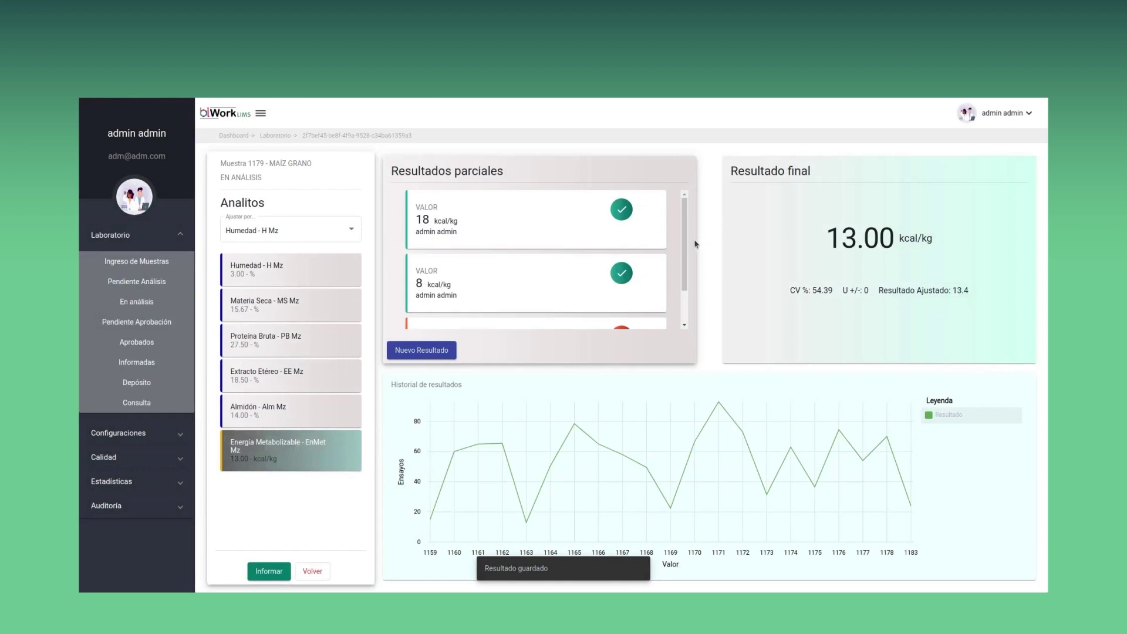
Report the assay for approval, confirm, and open the pending-approval list
left_click_drag(683, 257, 681, 290)
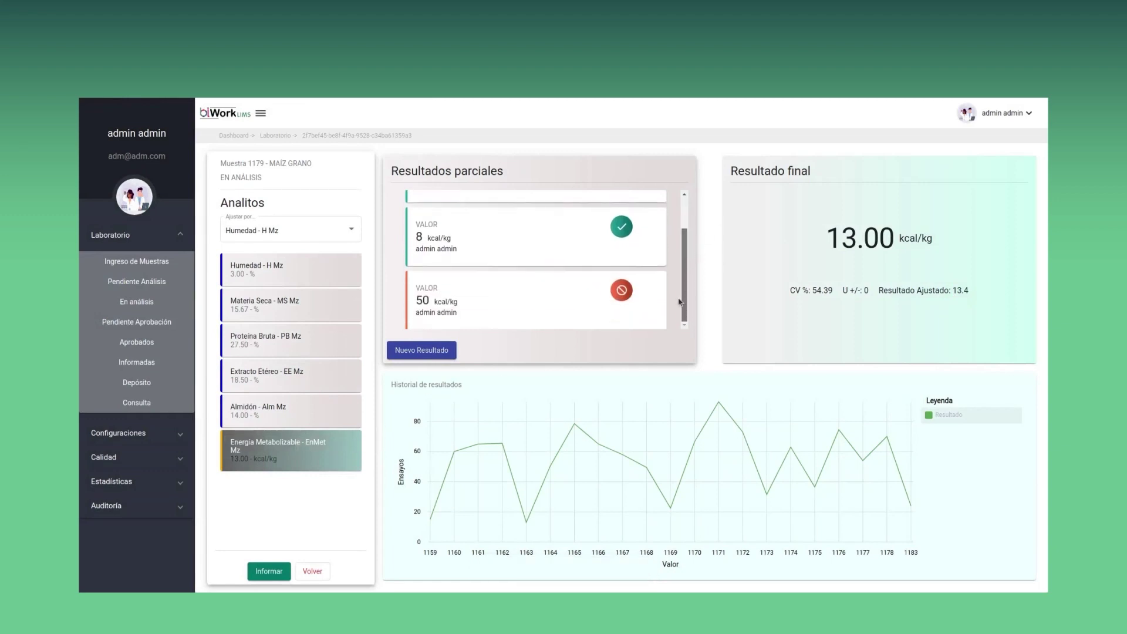
left_click(288, 567)
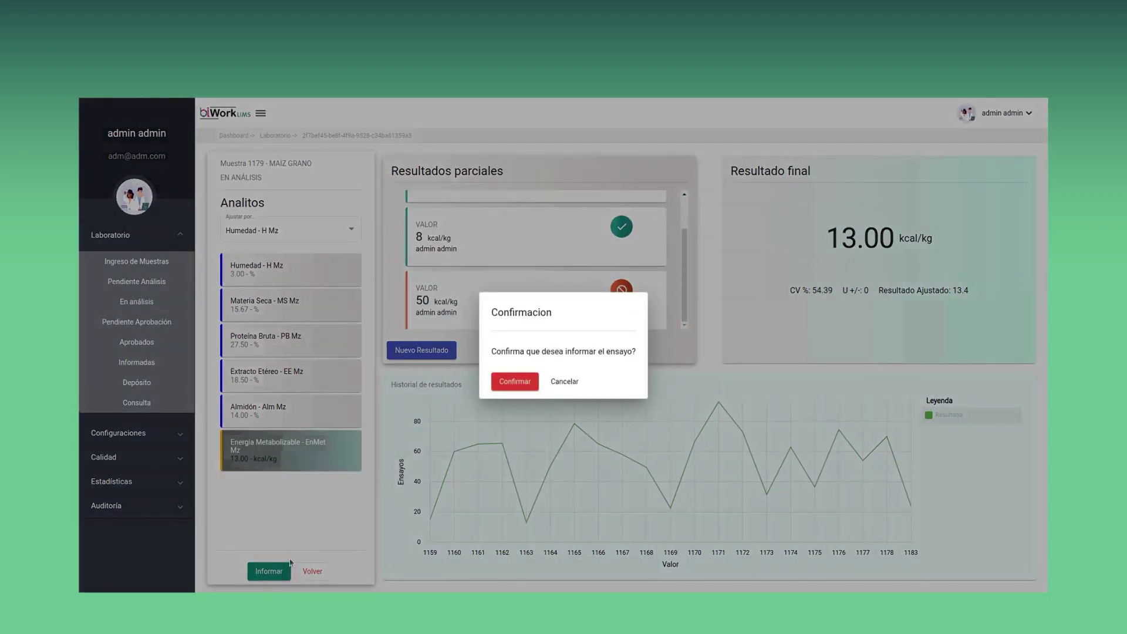
left_click(521, 382)
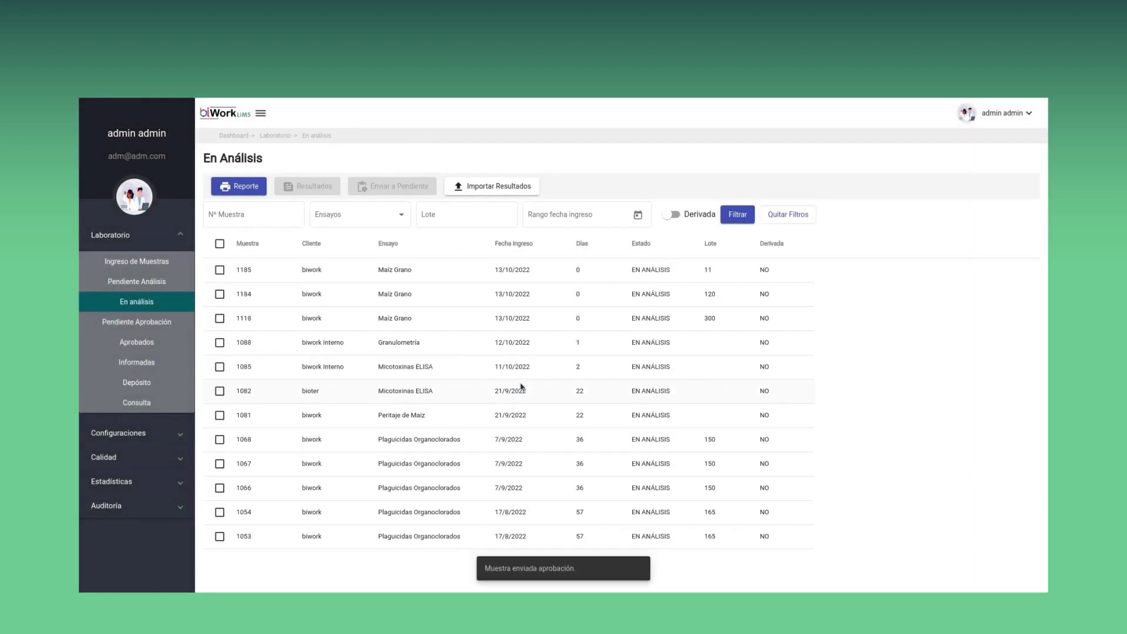
left_click(164, 327)
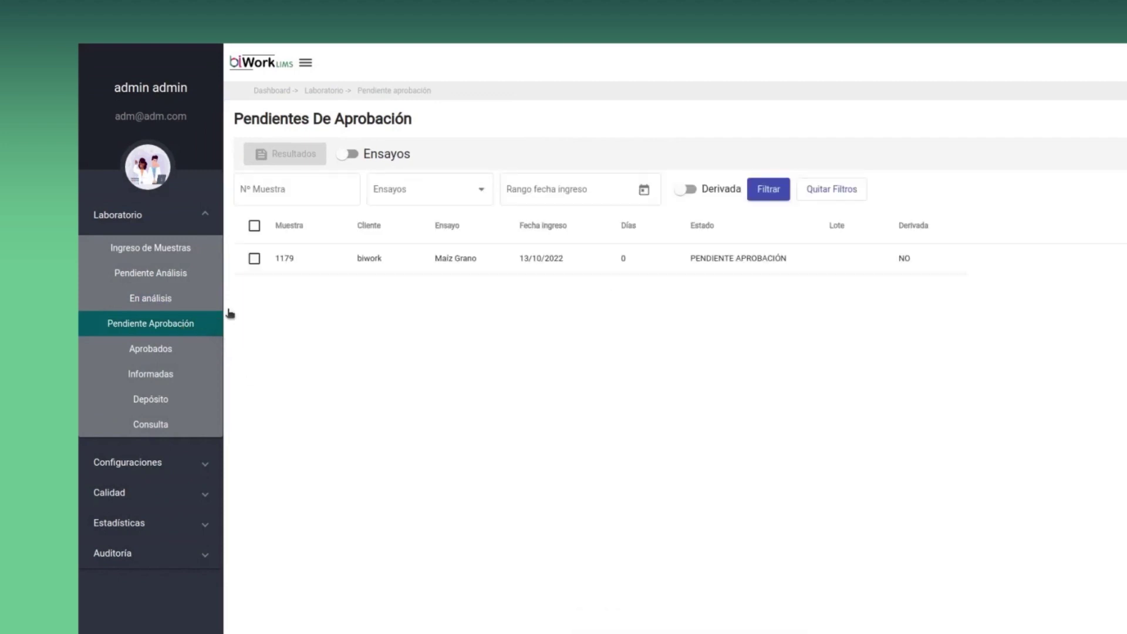
Add the report observation 'Onservacion' to sample 1179 and save it
left_click(381, 269)
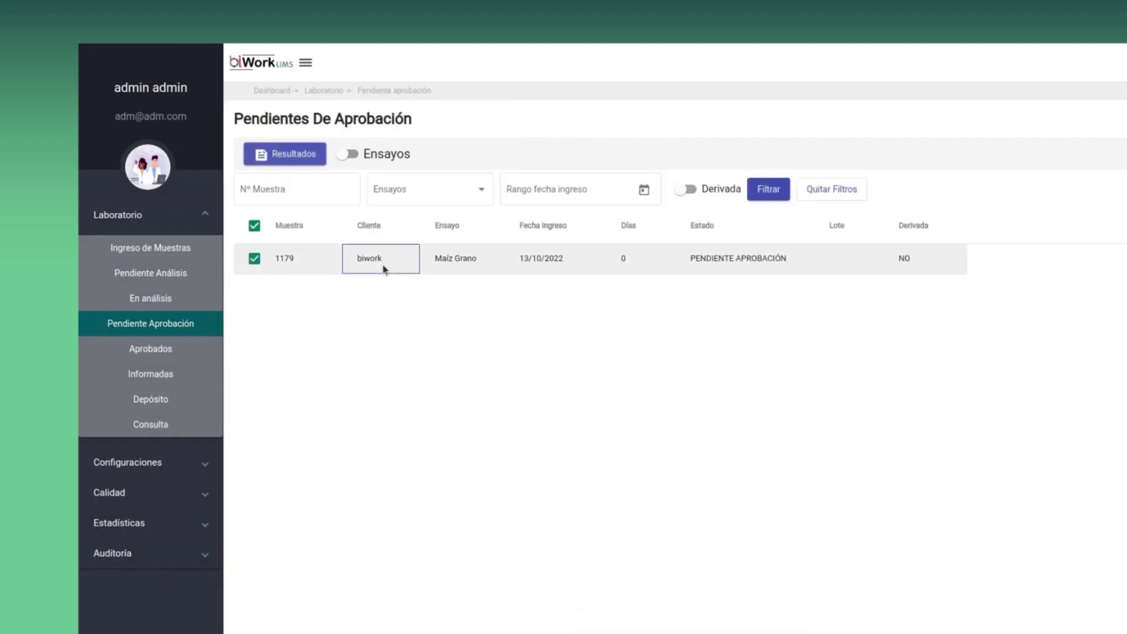
left_click(302, 157)
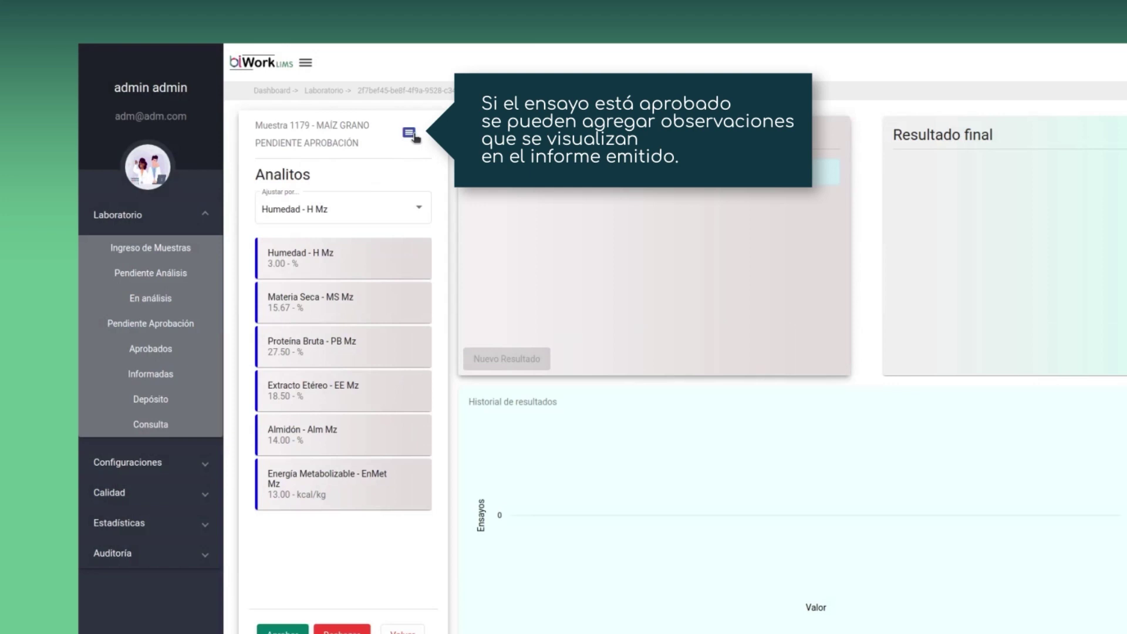
left_click(410, 134)
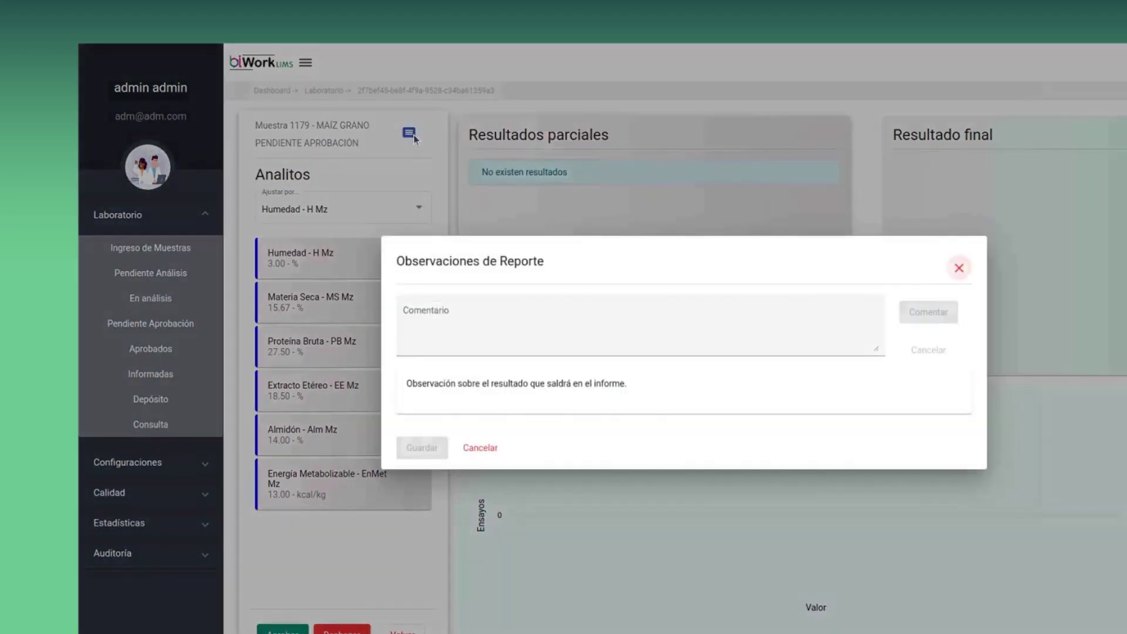
left_click(506, 334)
type("O")
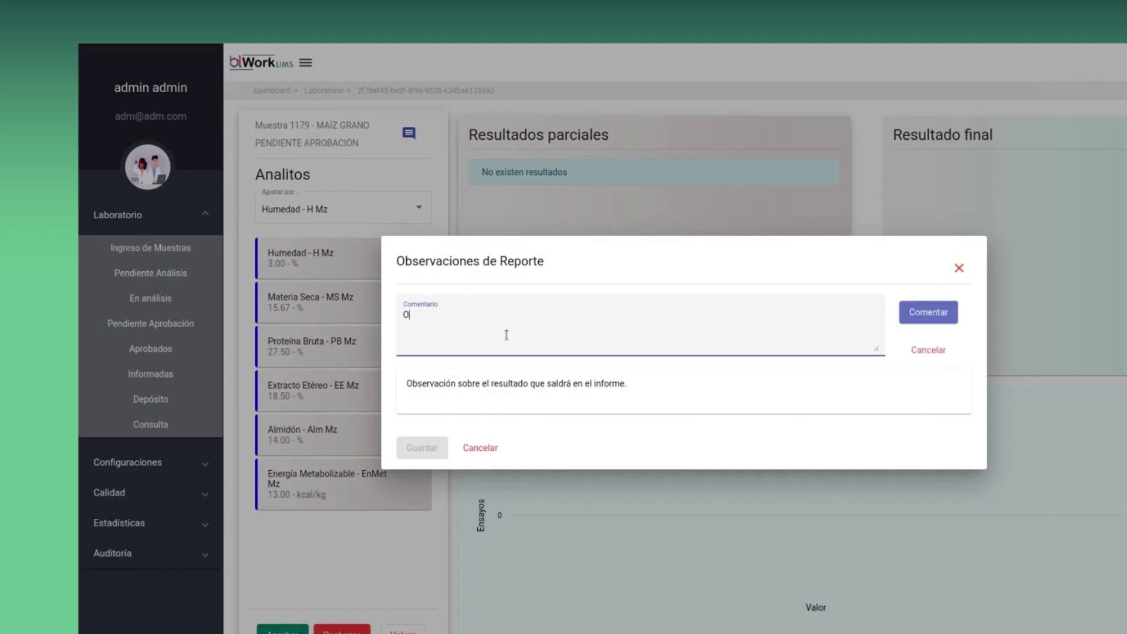
type("nservacion sobre el resultado")
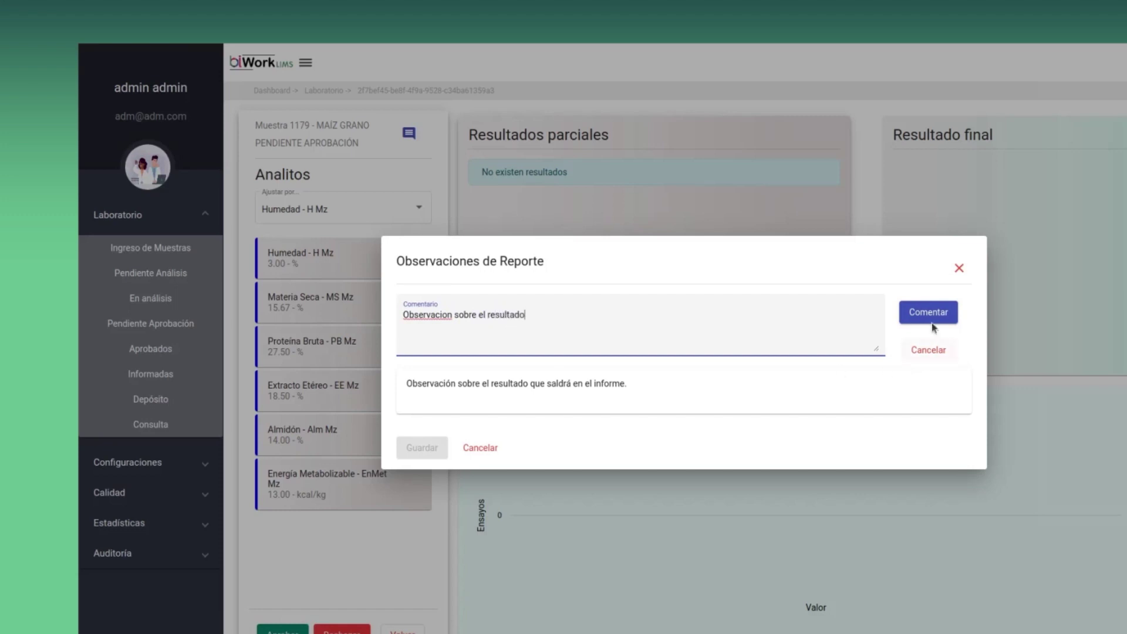
left_click(931, 320)
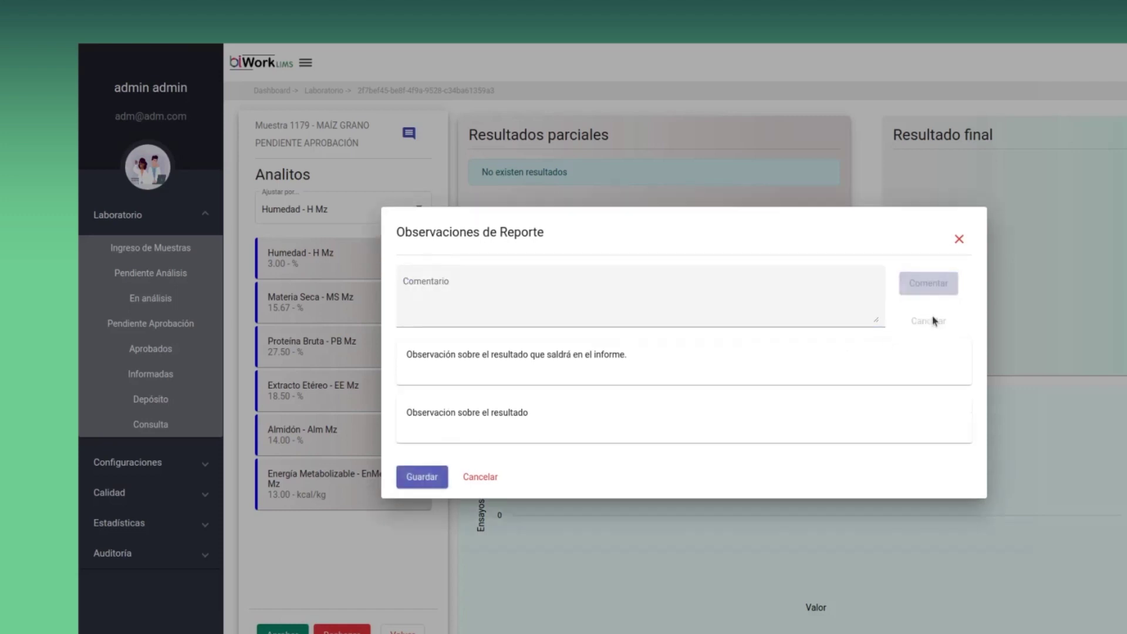
left_click(418, 477)
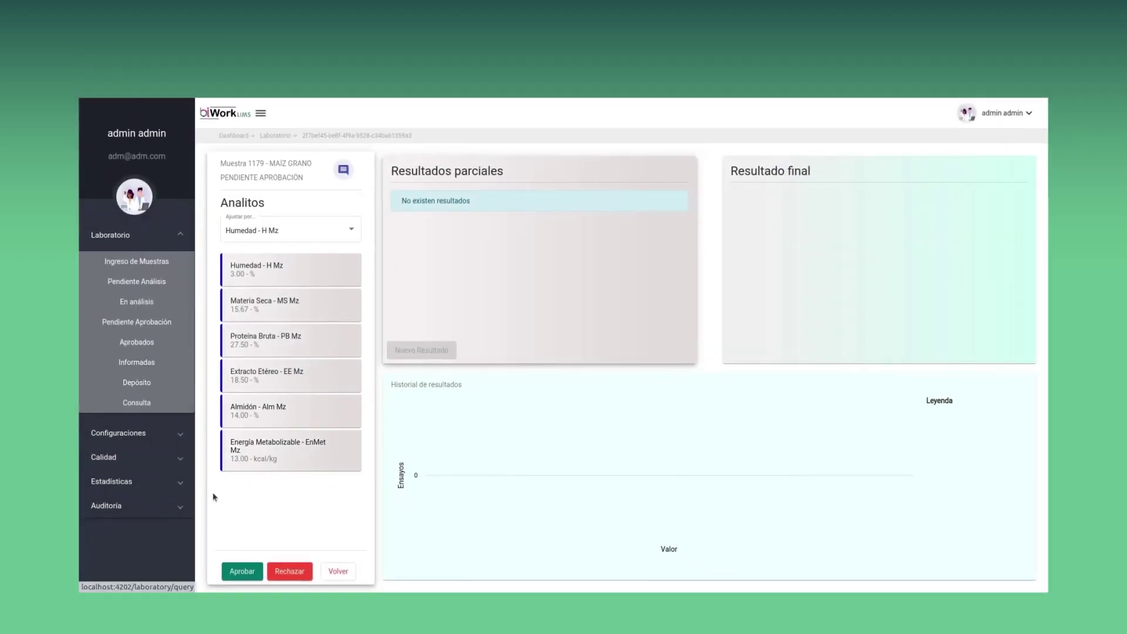
Approve sample 1179's results and select it in the Aprobados list
left_click(241, 572)
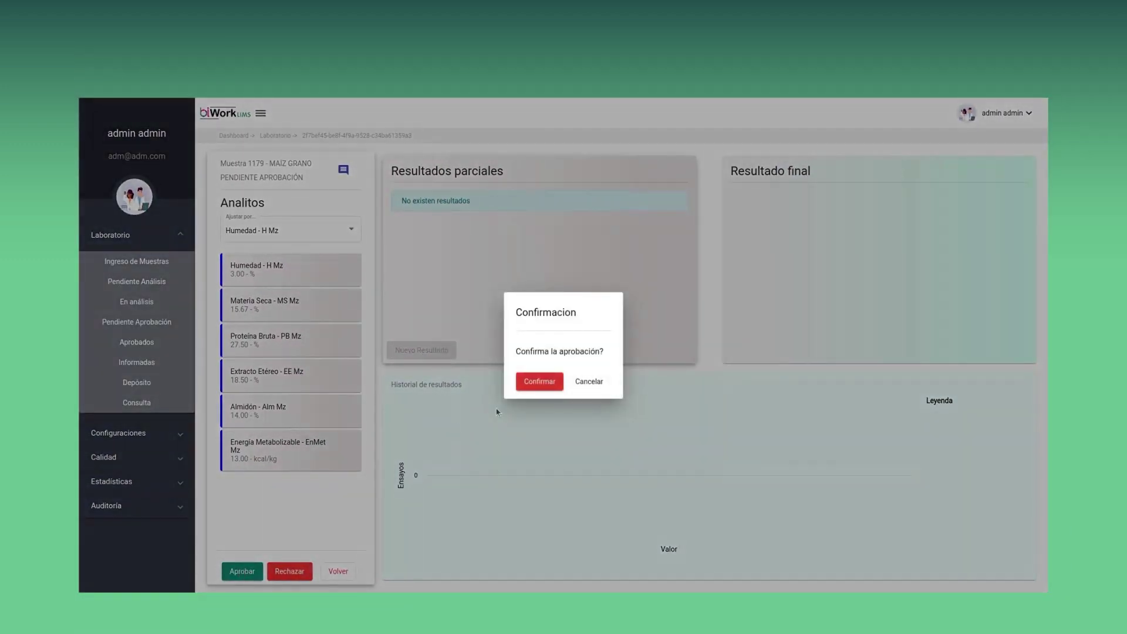
left_click(538, 382)
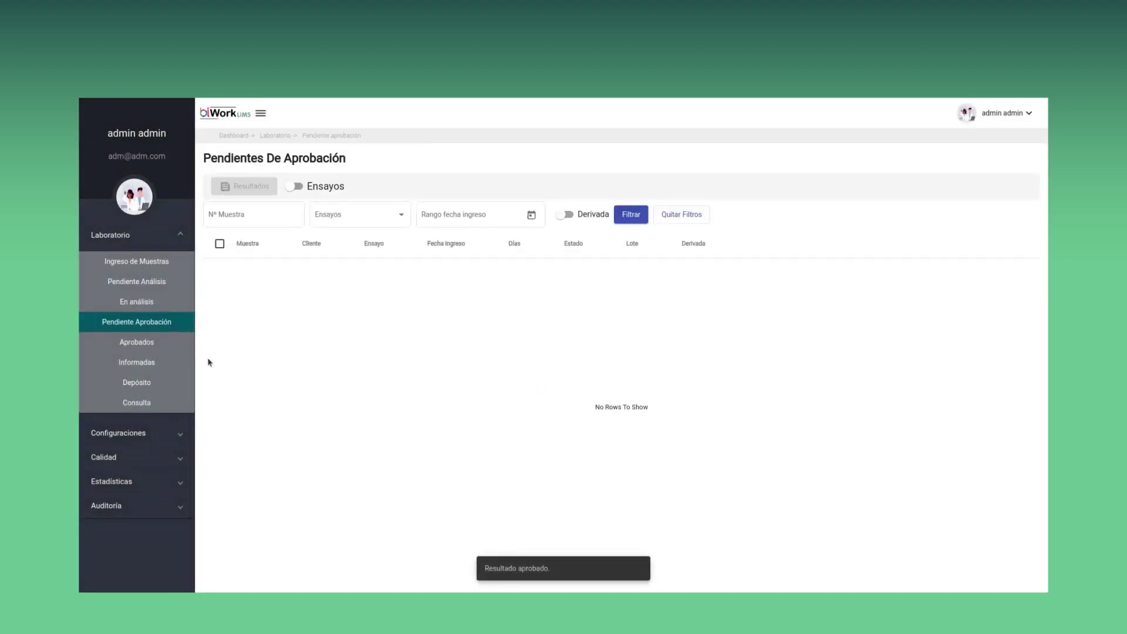
left_click(155, 350)
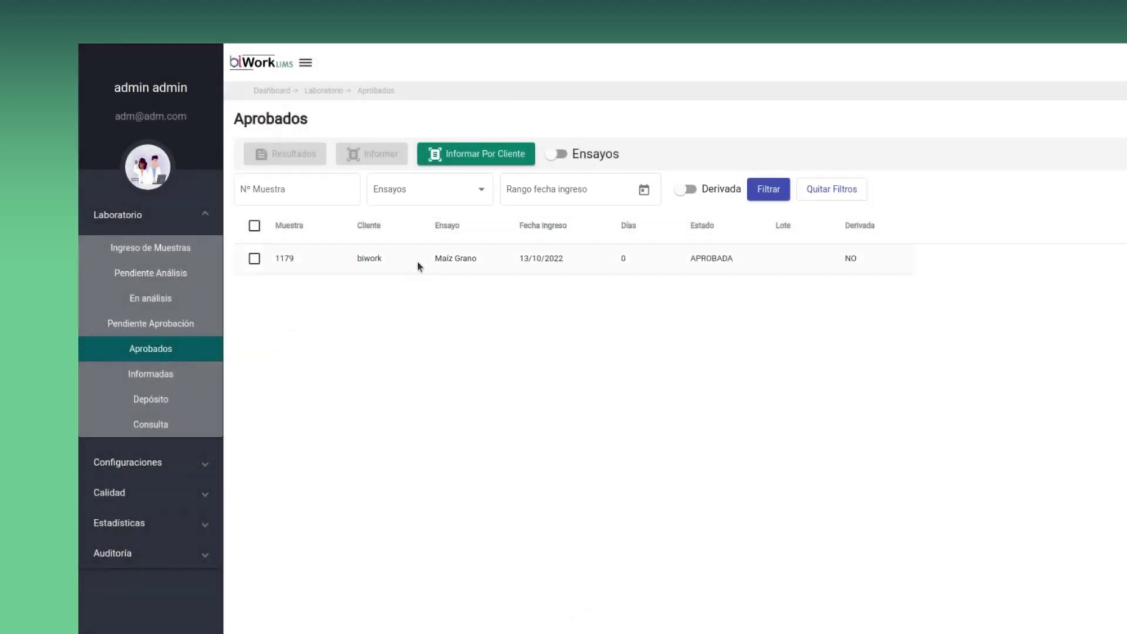
left_click(423, 263)
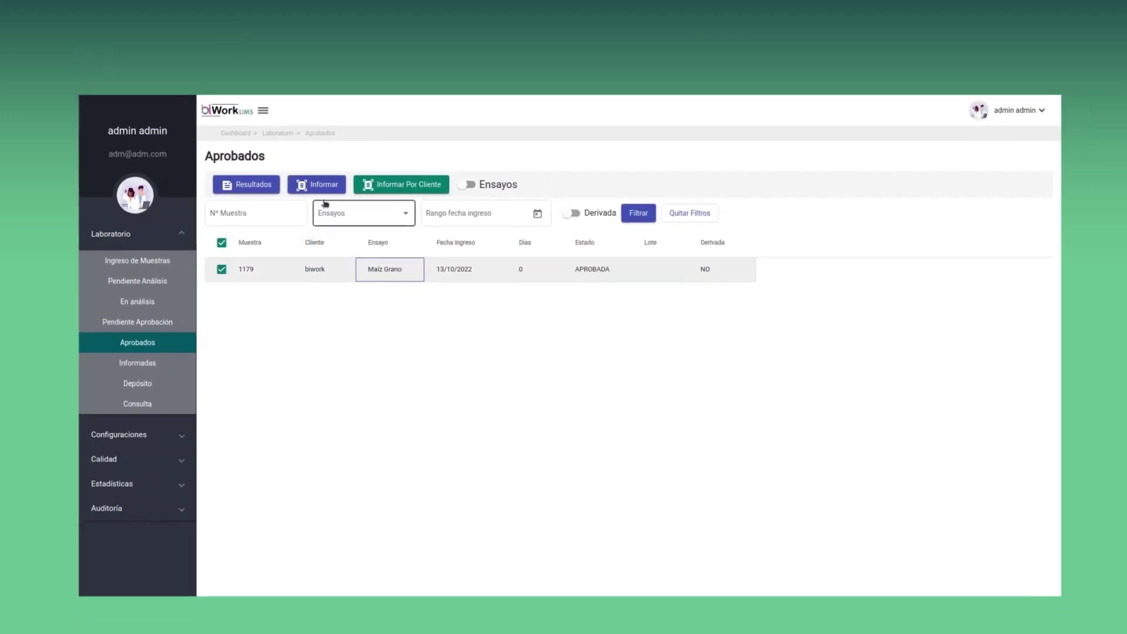
Create a digitally signed report for sample 1179, entering the signature password
left_click(317, 192)
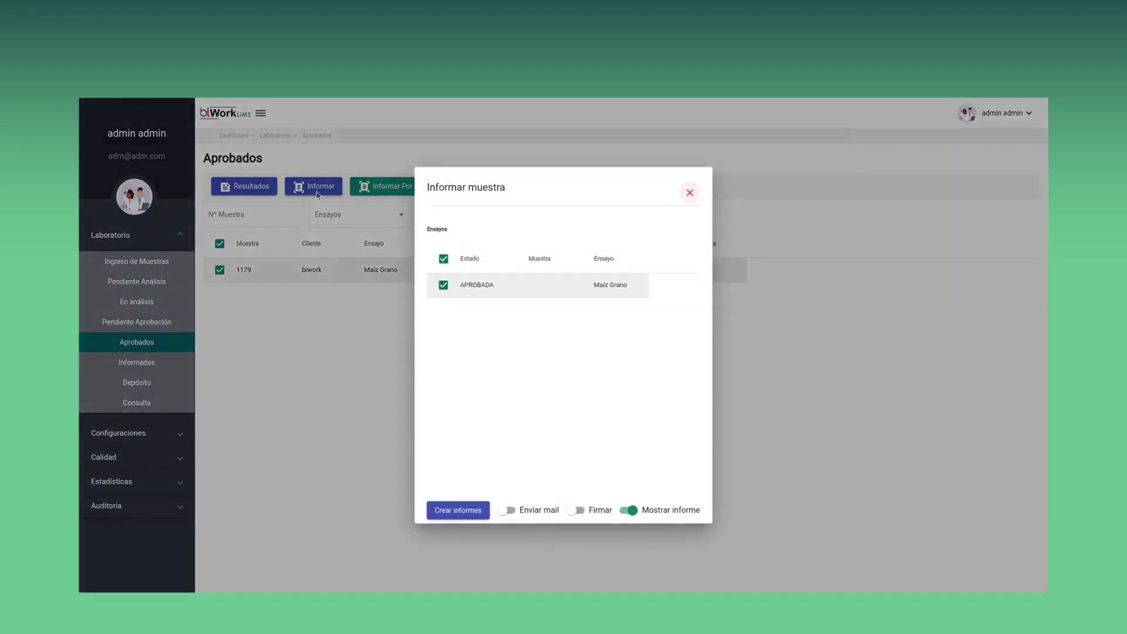
left_click(578, 511)
left_click(544, 348)
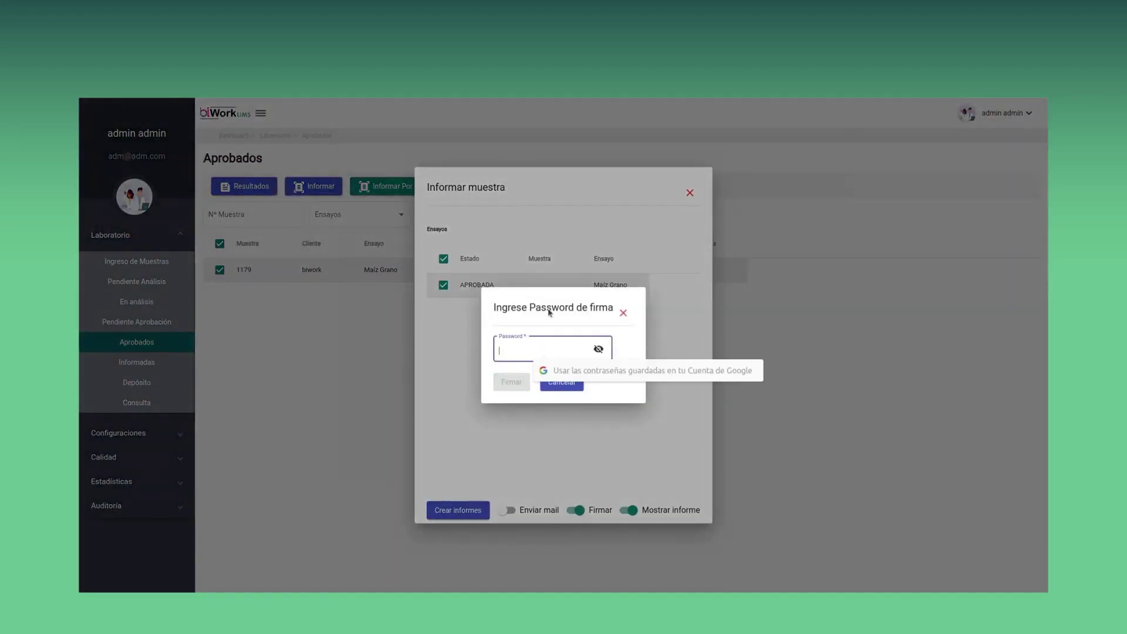
type("1234")
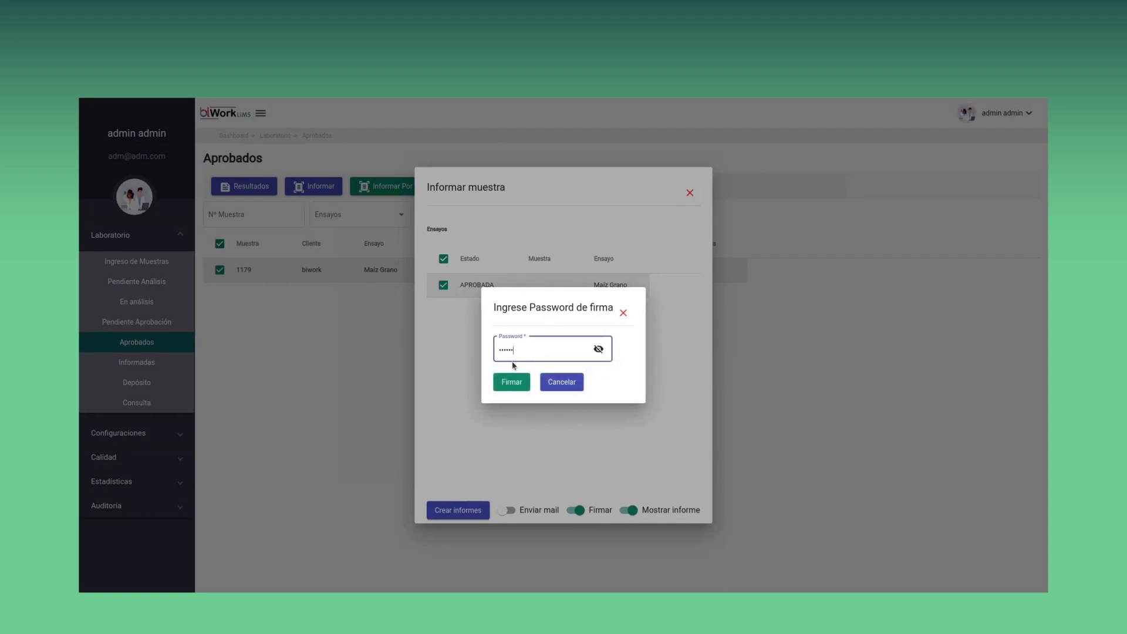
left_click(512, 383)
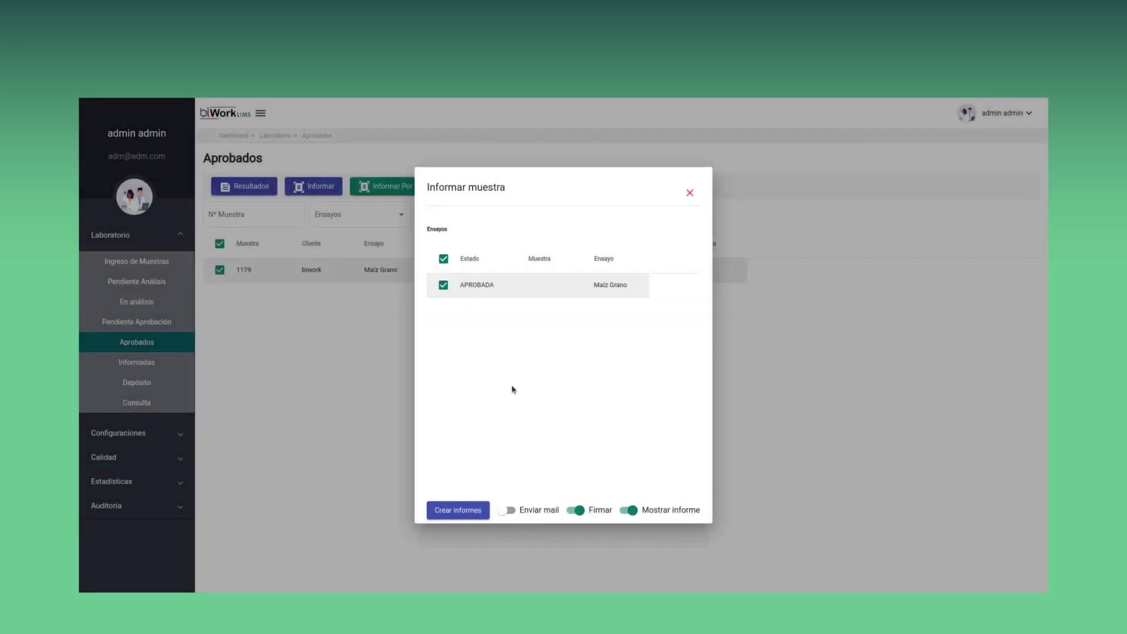
left_click(466, 515)
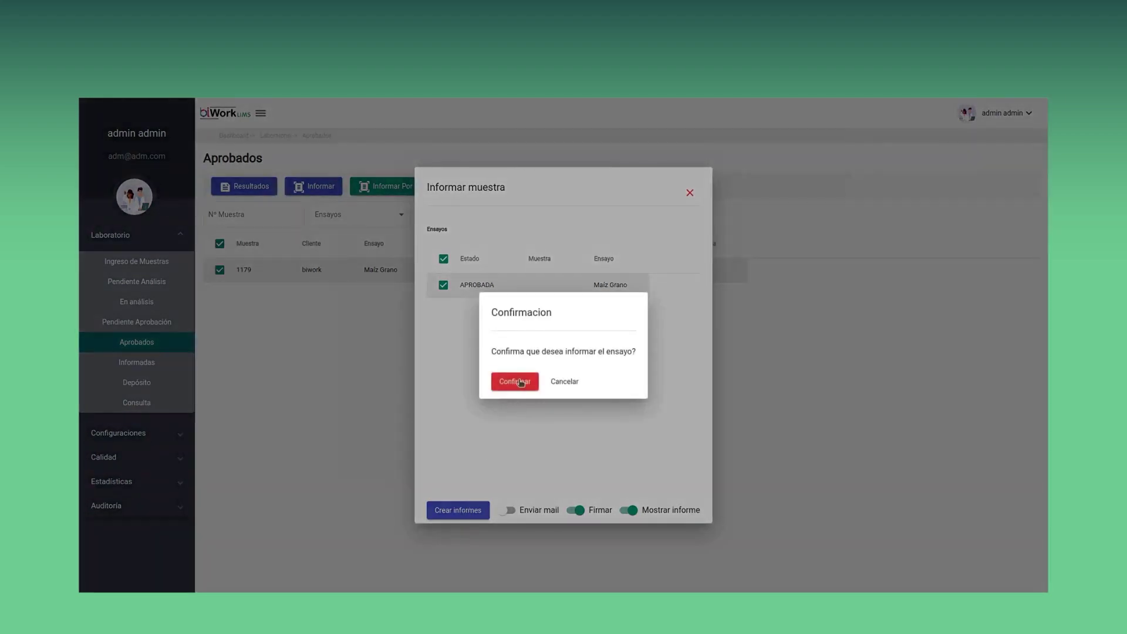
left_click(515, 382)
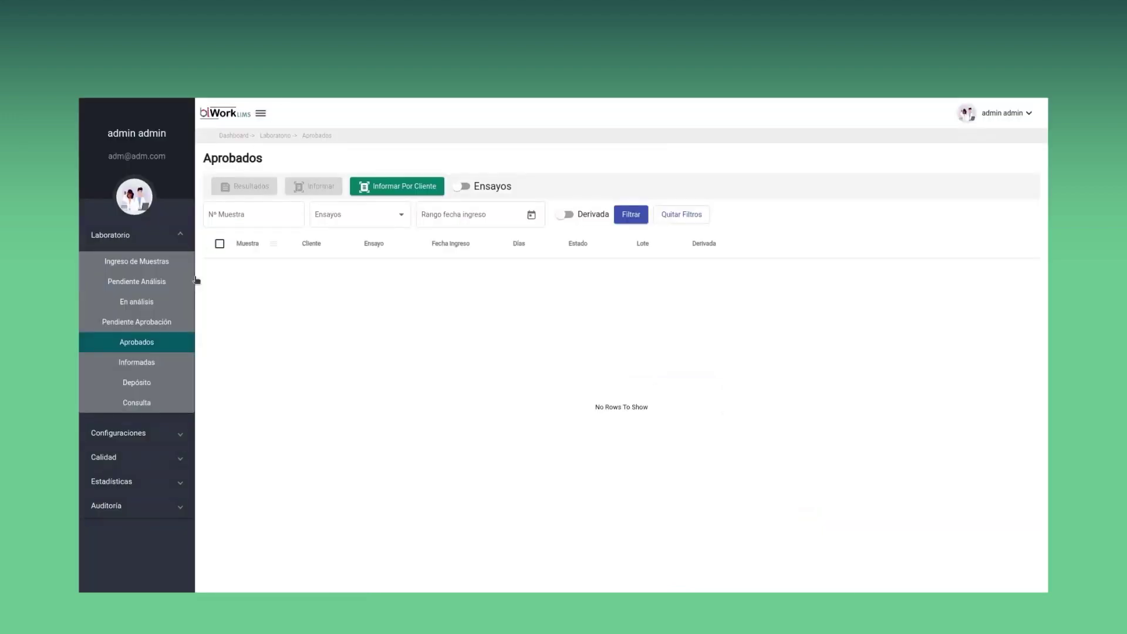
Select sample 1179 in the Informadas list and show its stored reports
left_click(153, 361)
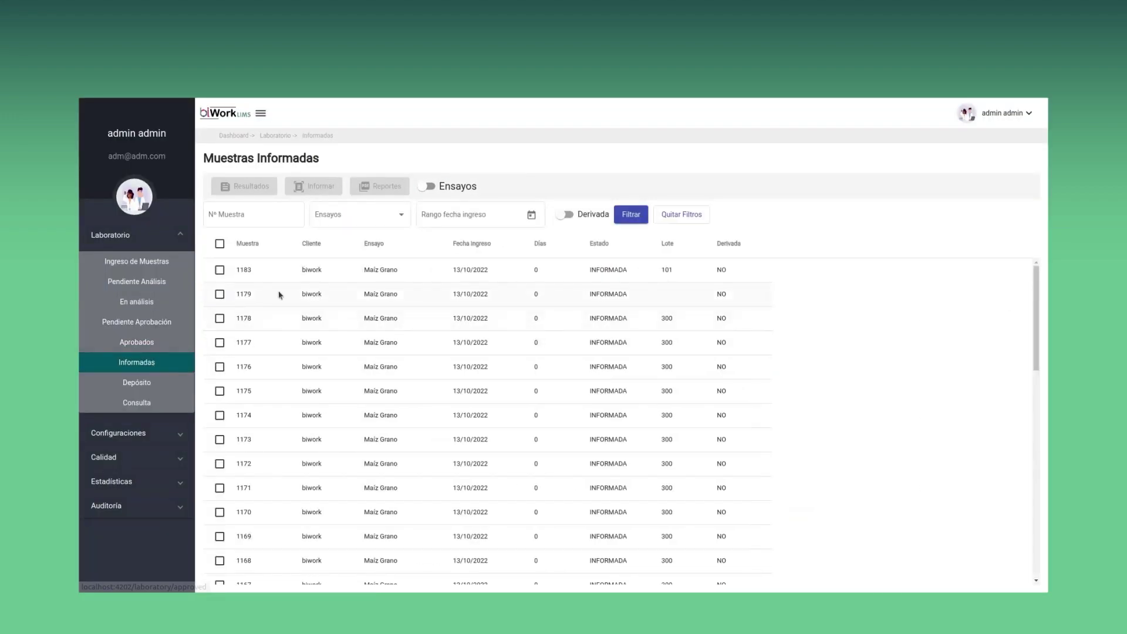
left_click(280, 295)
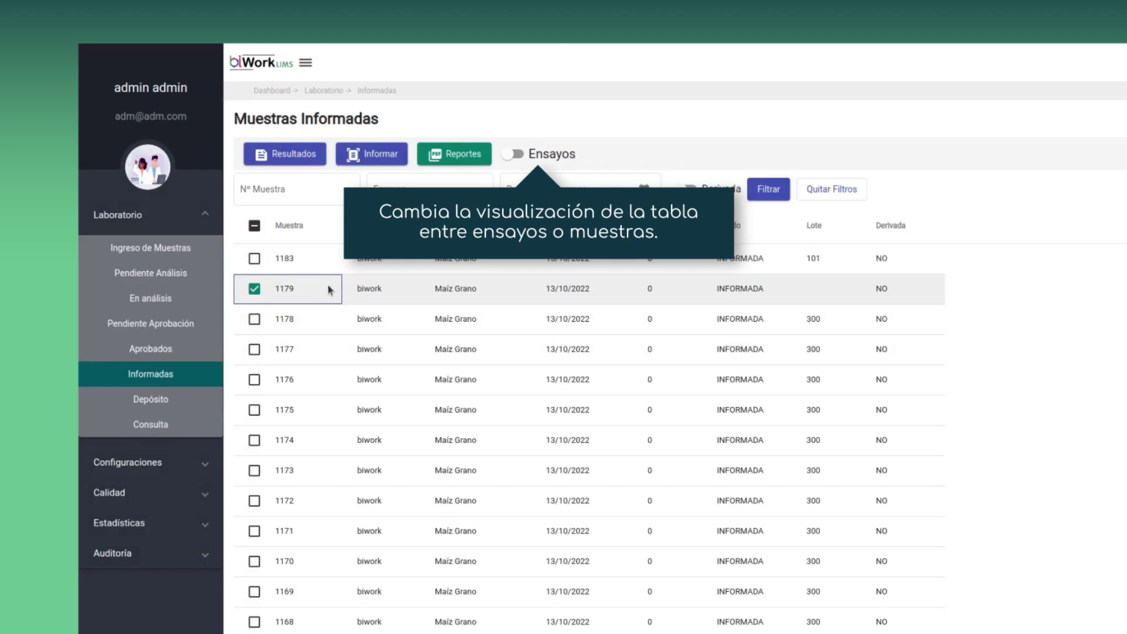
left_click(435, 155)
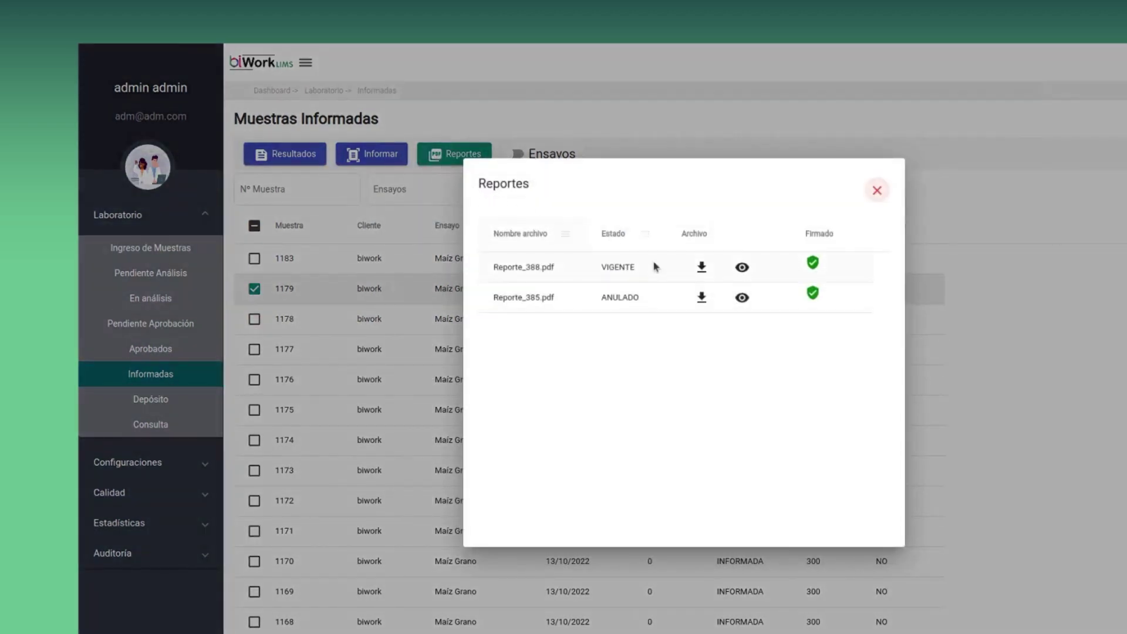
View Reporte_388.pdf, close it, then select stored sample 1087 in the Depósito list
left_click(743, 269)
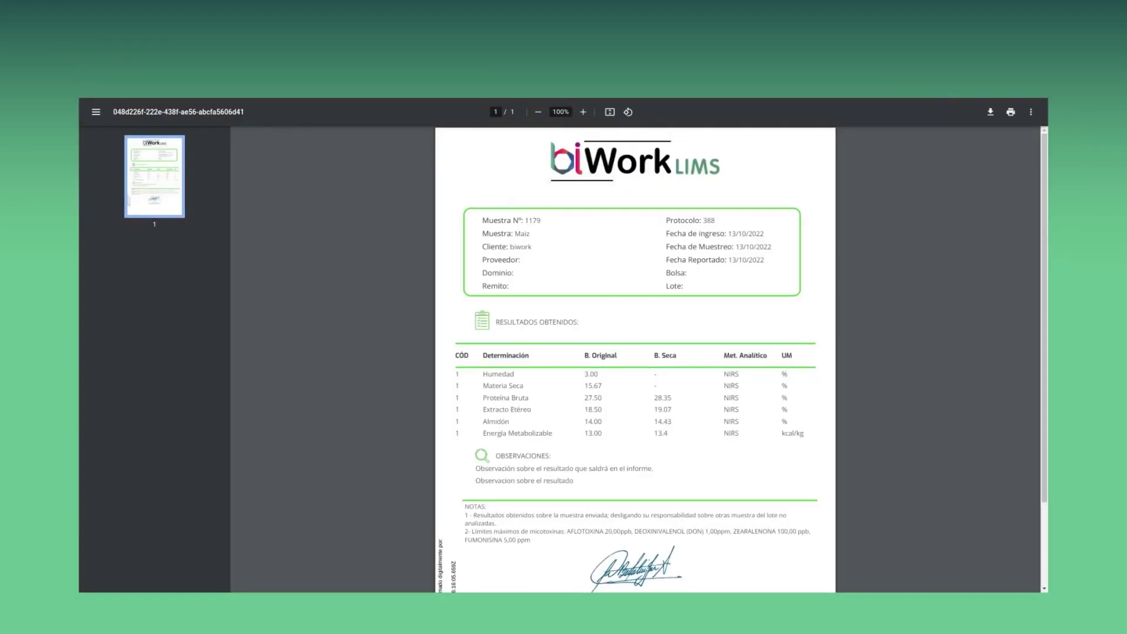
key("ctrl+w")
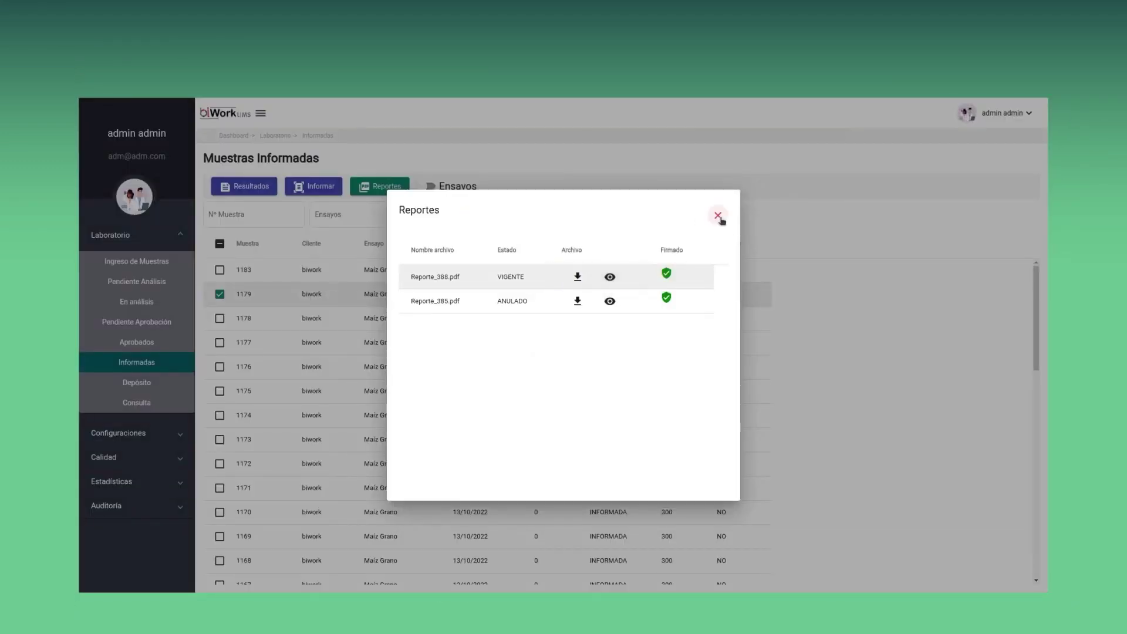
left_click(718, 216)
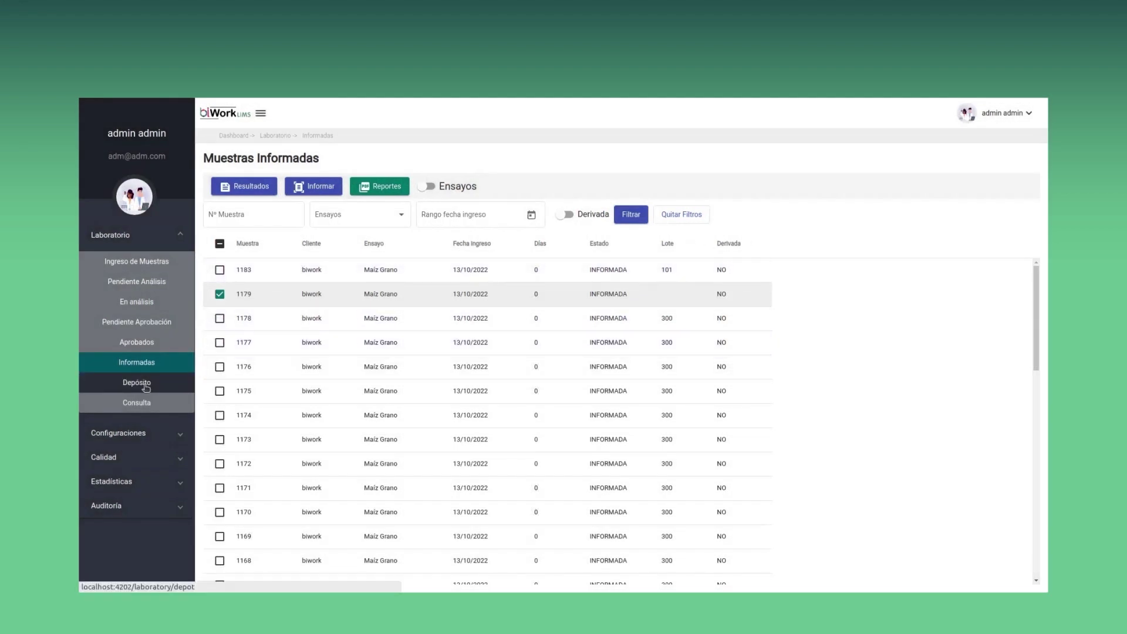
left_click(141, 384)
left_click(323, 272)
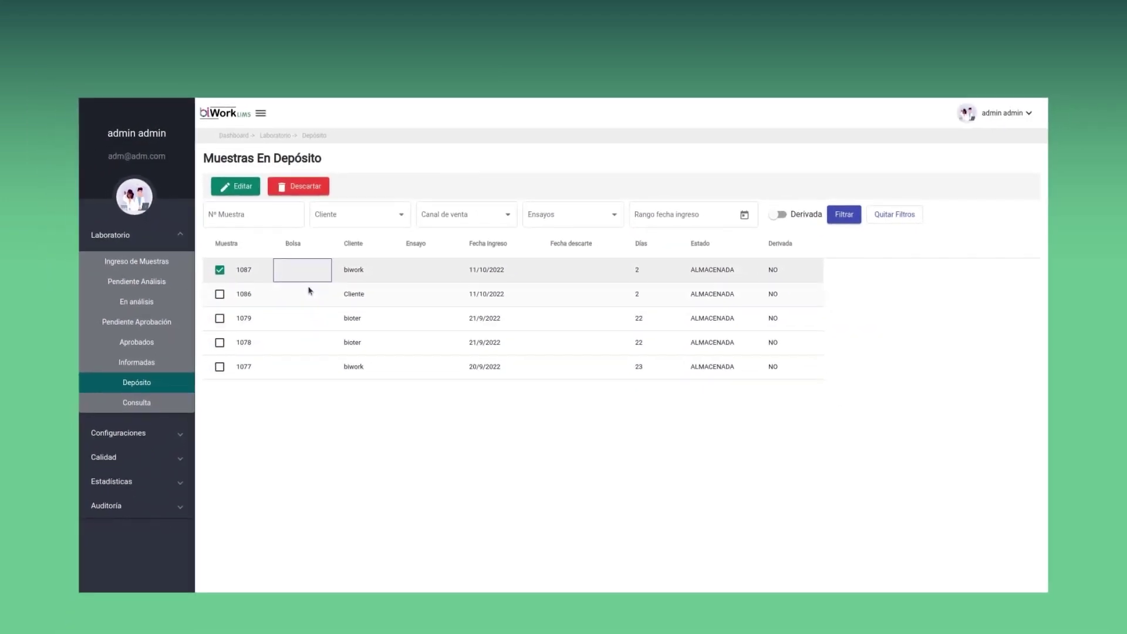
Open the Consulta De Muestras list showing samples 1185 down to 1173 with their status
left_click(140, 405)
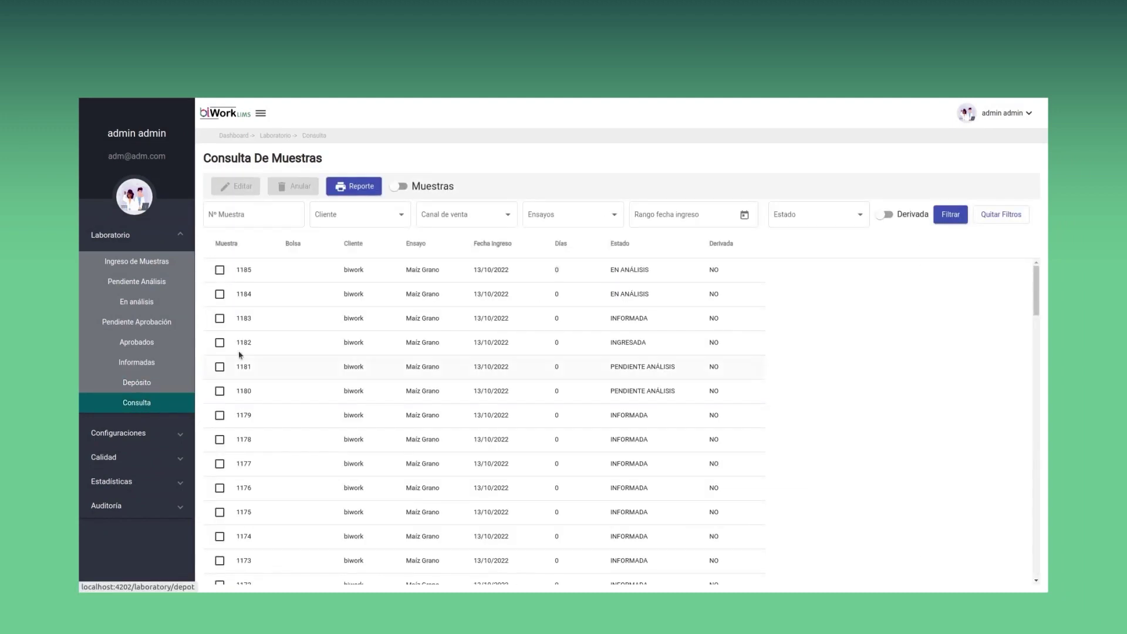
Select sample 1185, then back on the dashboard expand Configuraciones to reveal Usuarios
left_click(345, 272)
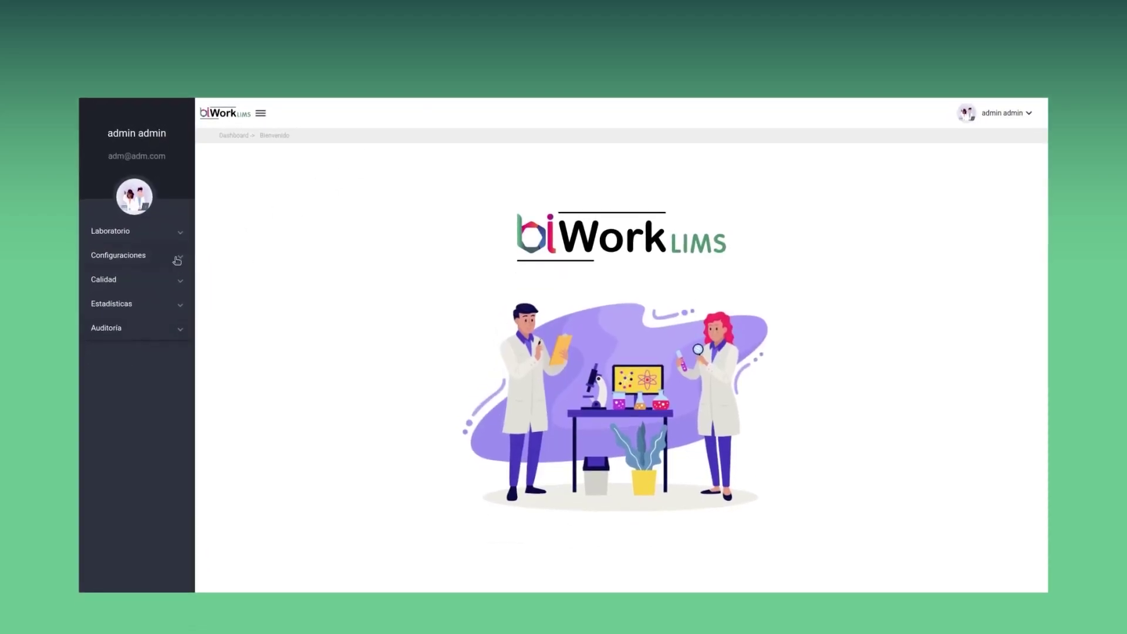
left_click(181, 260)
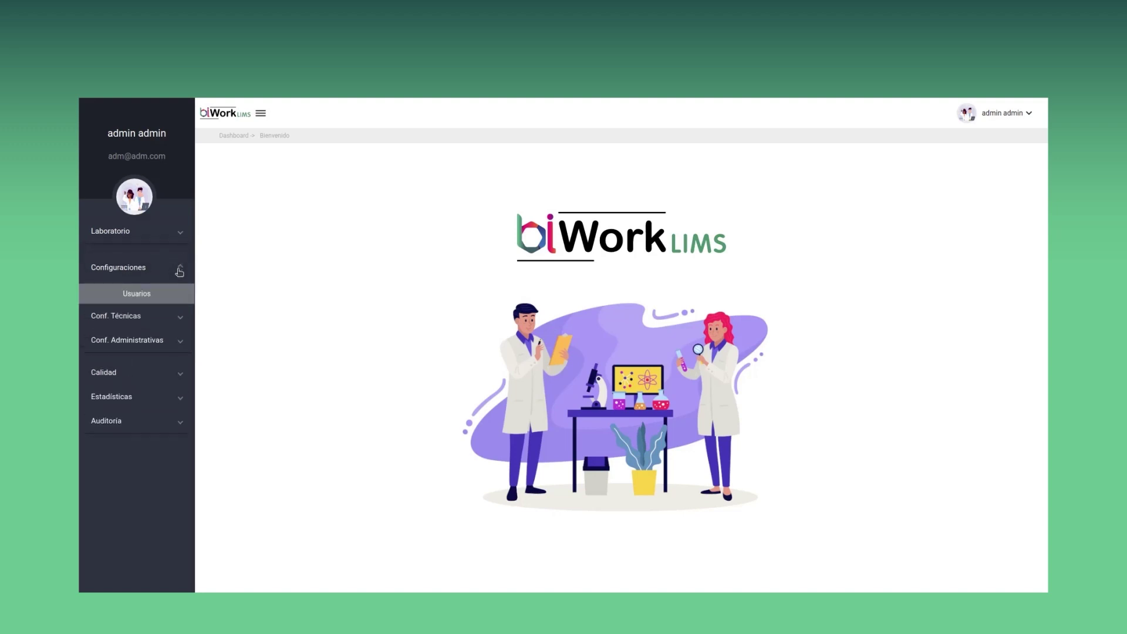
Review the technician user's details in the Usuarios list, cancelling the edit without changes
left_click(138, 293)
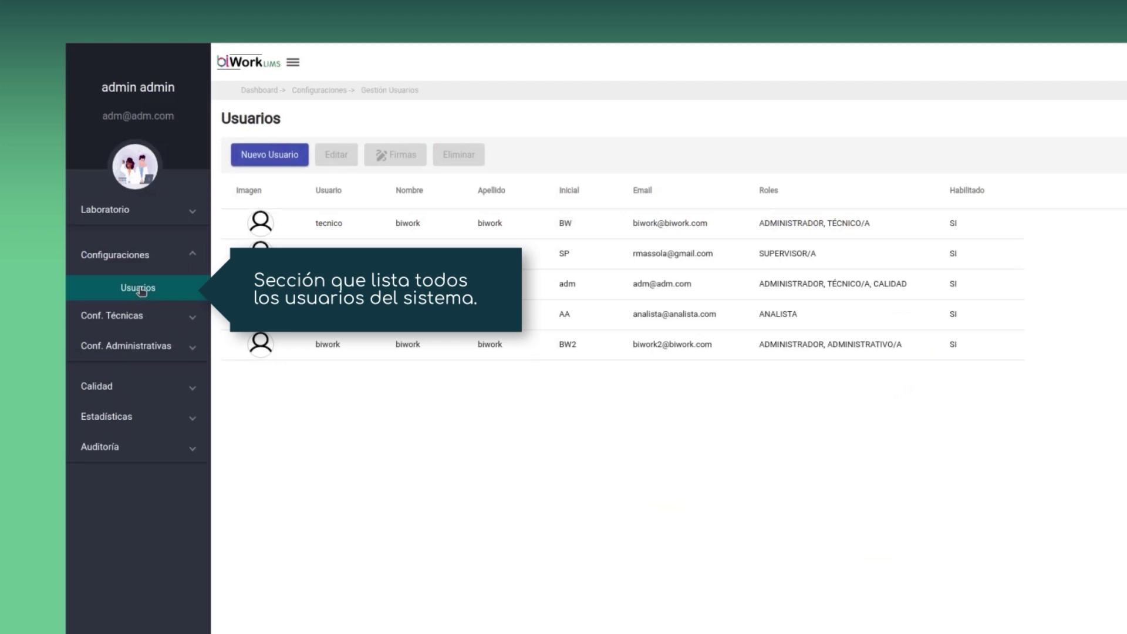
left_click(412, 229)
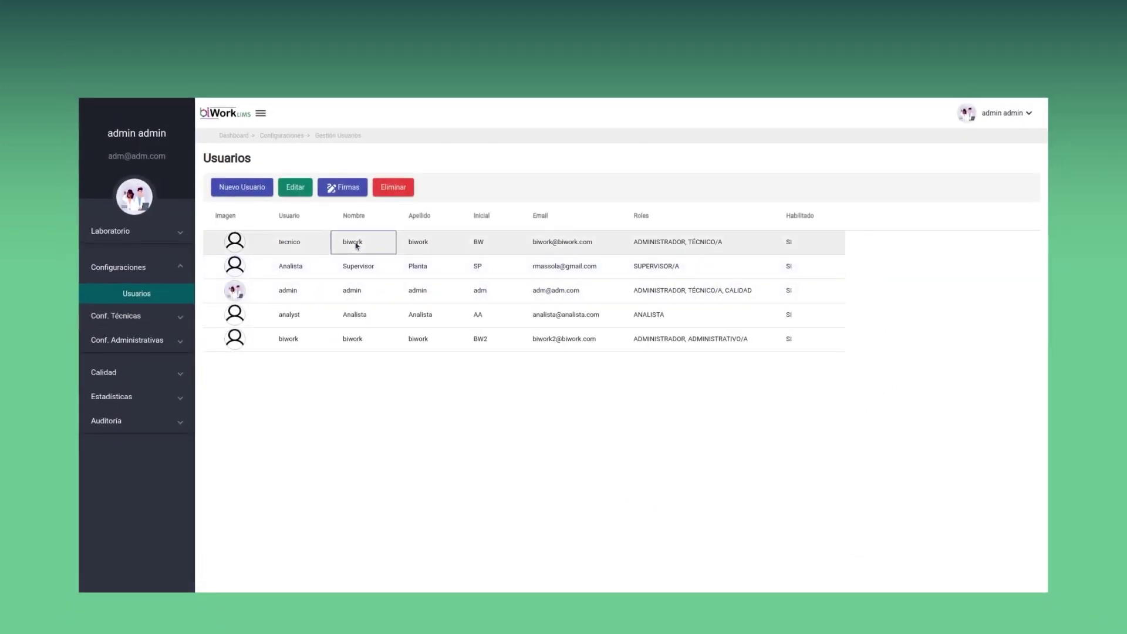
left_click(303, 189)
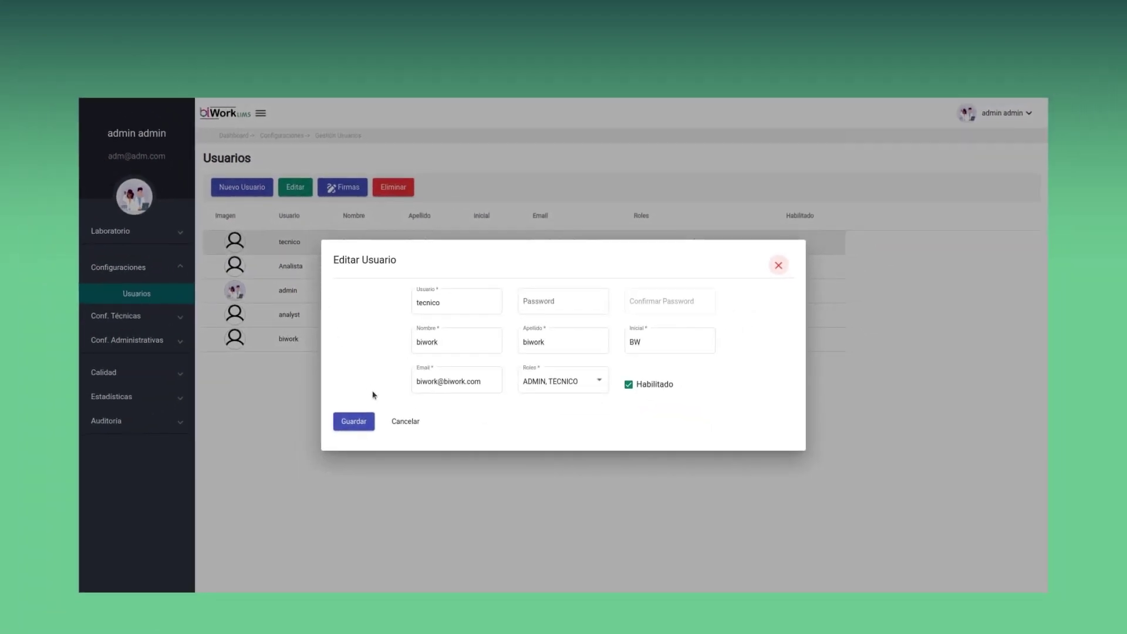
left_click(401, 423)
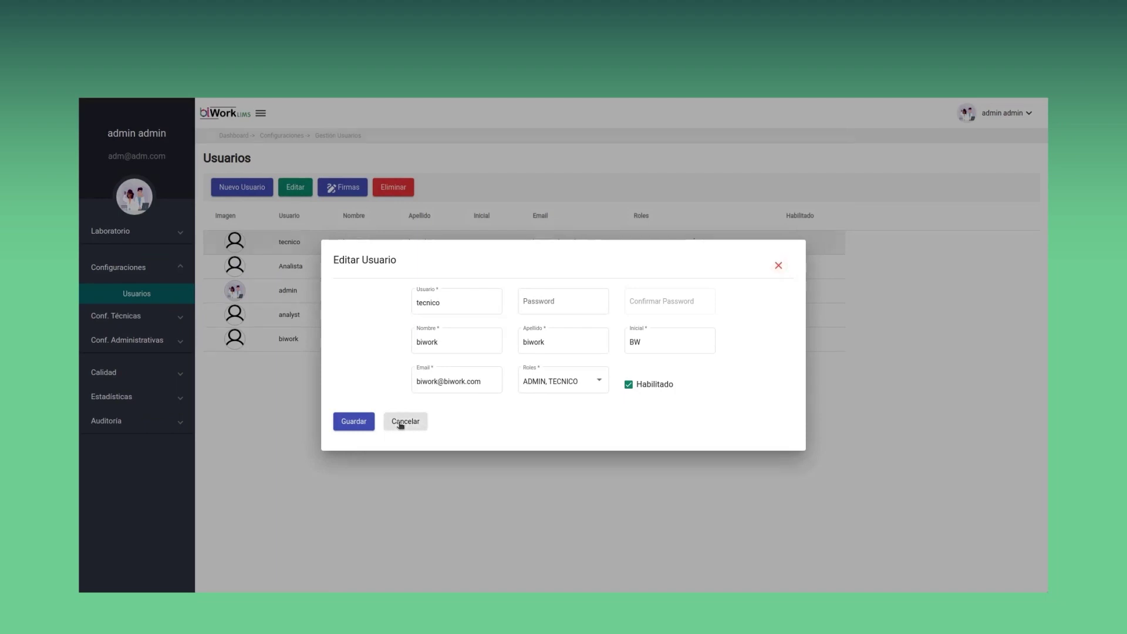
left_click(347, 244)
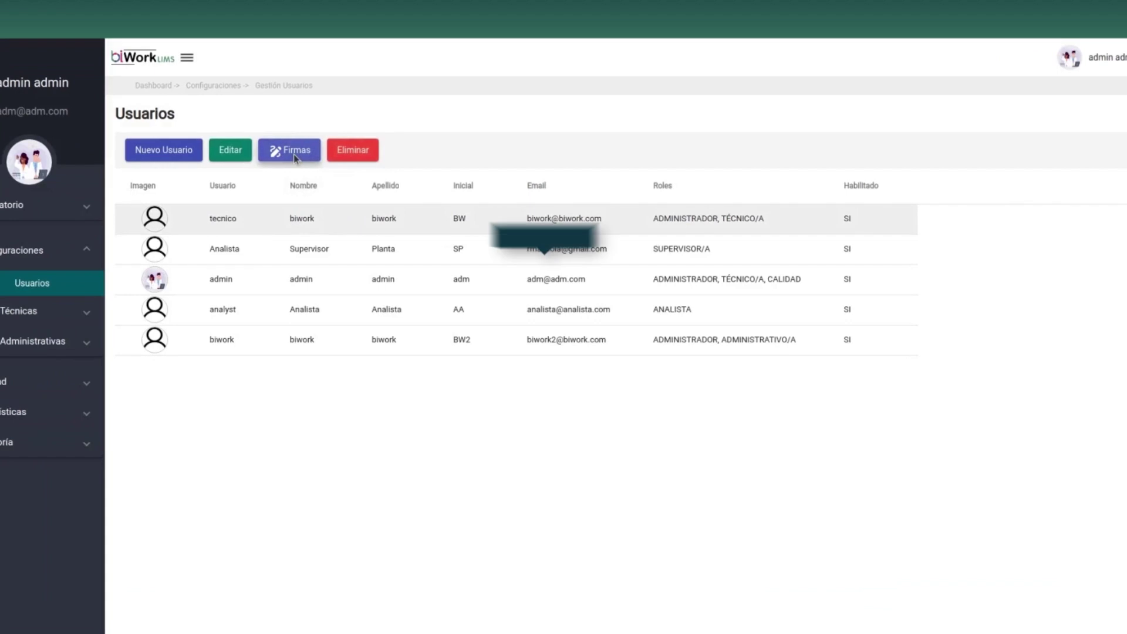
Upload images.png as the technician's scanned signature, crop it tightly and save it
left_click(347, 190)
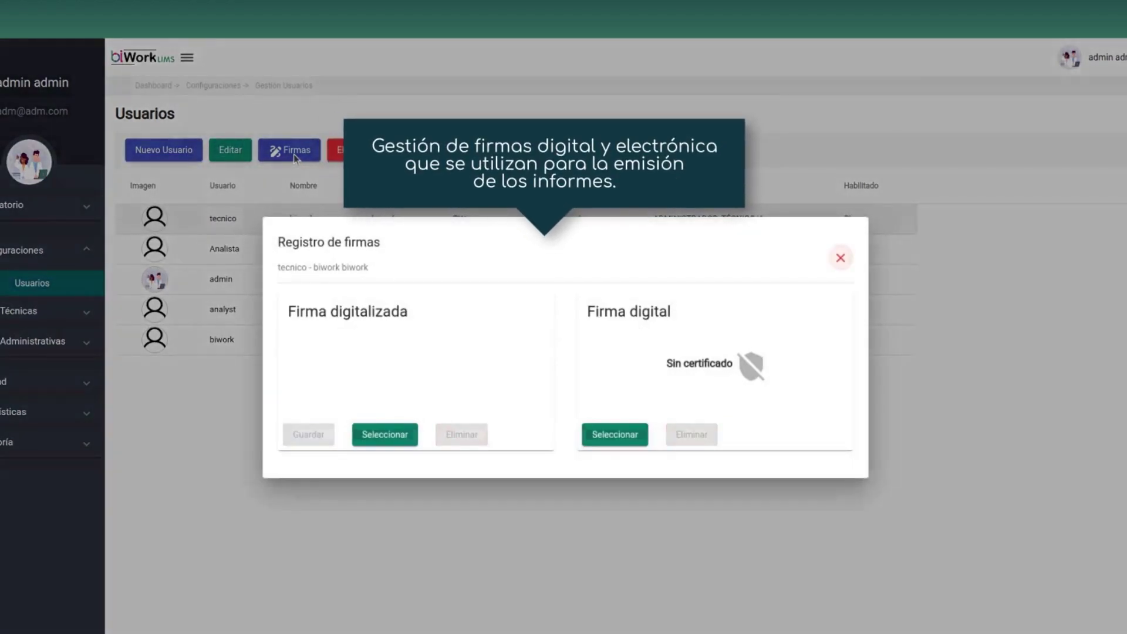
left_click(380, 435)
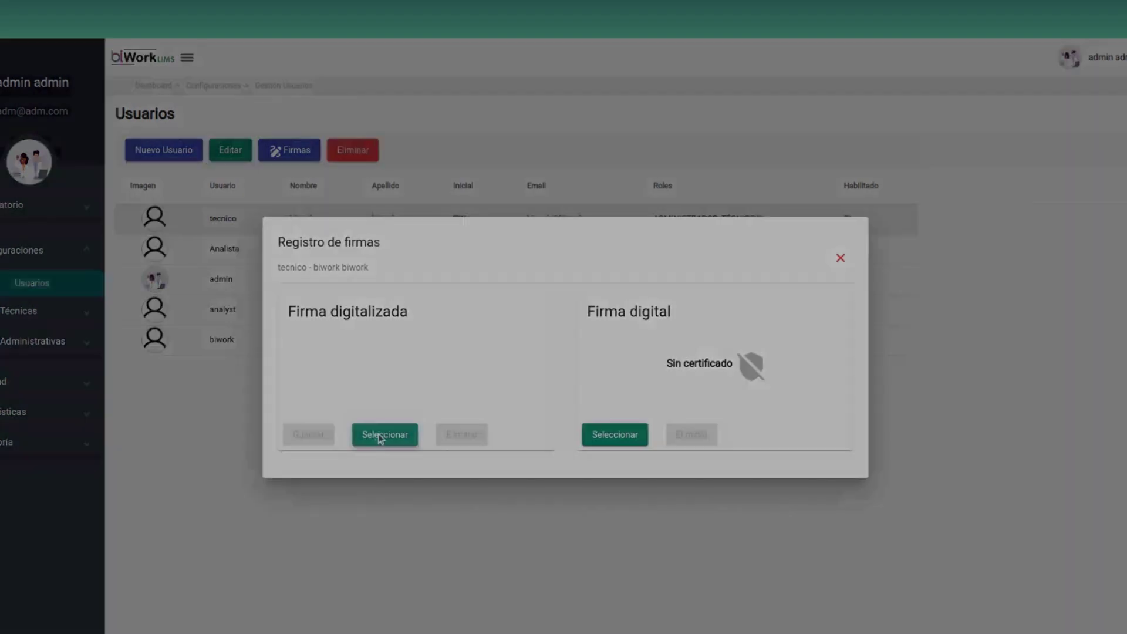
double_click(341, 222)
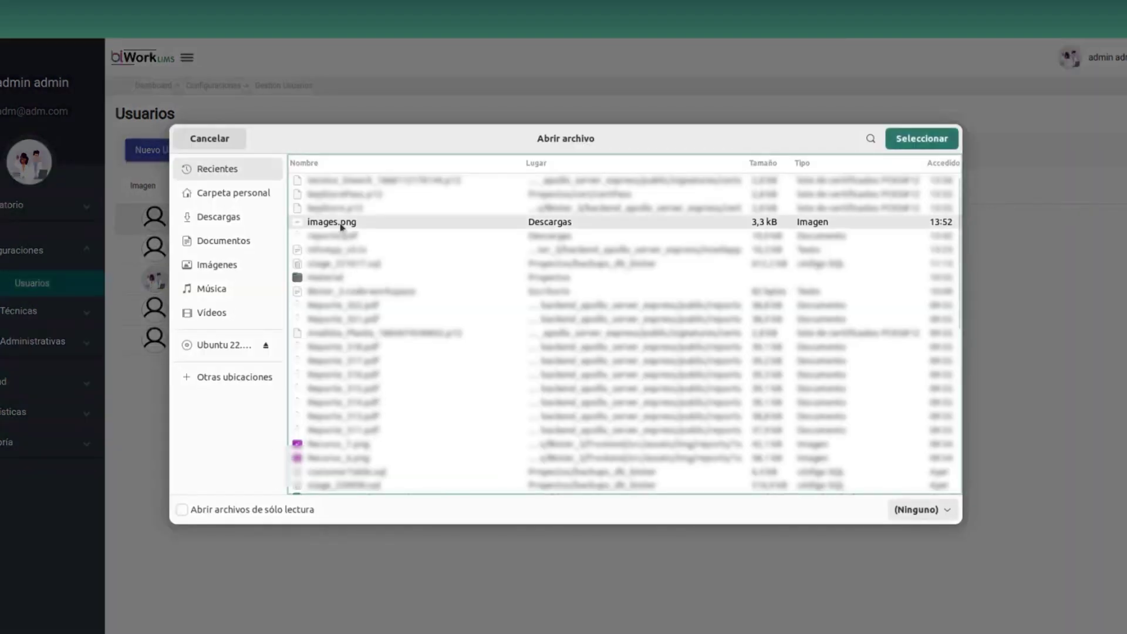
left_click_drag(470, 415, 491, 393)
left_click_drag(638, 297, 611, 315)
left_click(490, 442)
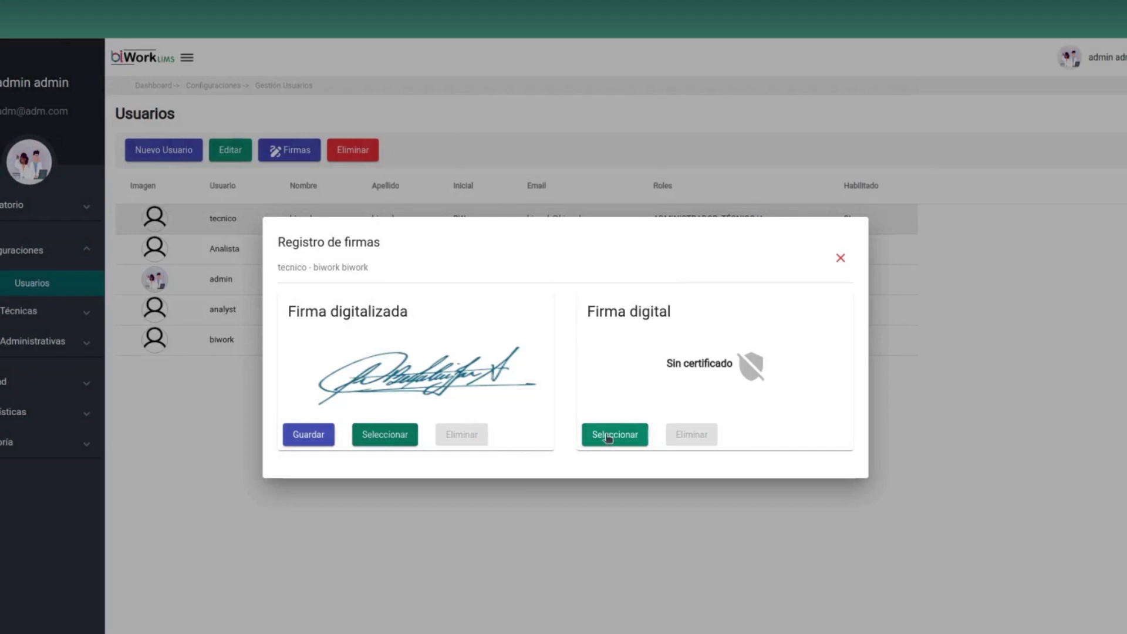
left_click(311, 435)
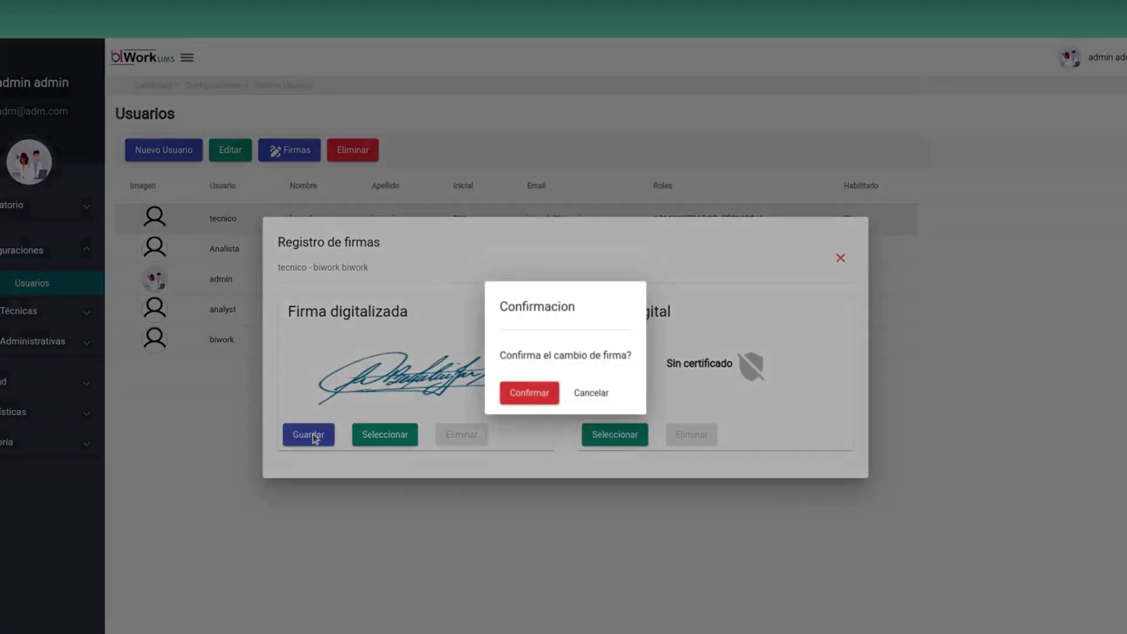
left_click(520, 394)
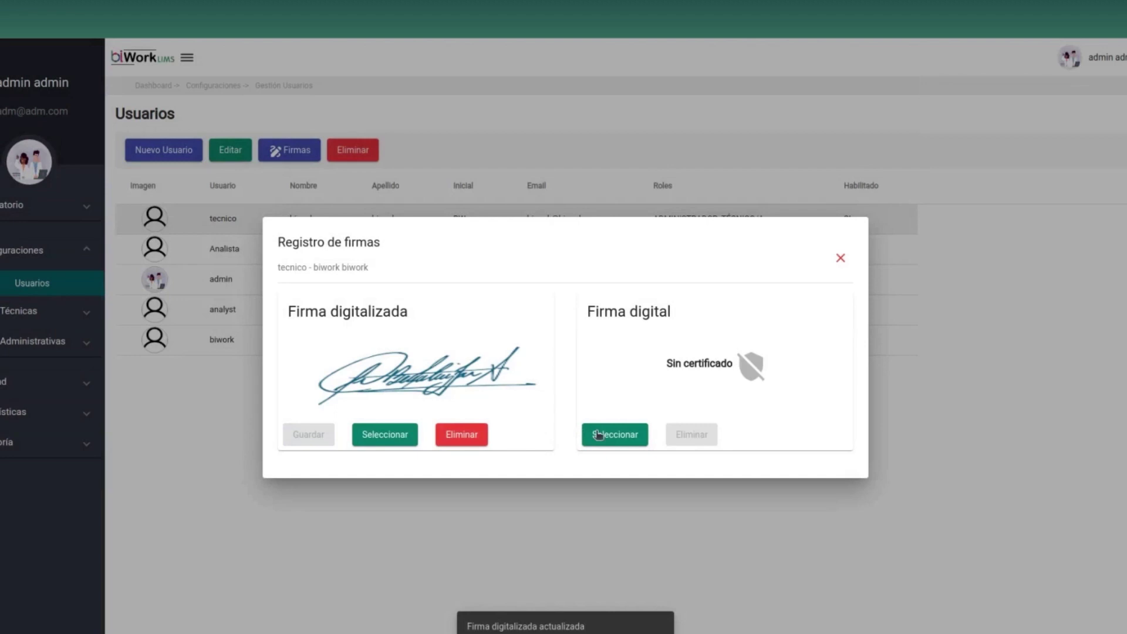
Load keyStorePass.p12 as the technician's digital certificate, sign with its password and confirm
left_click(617, 438)
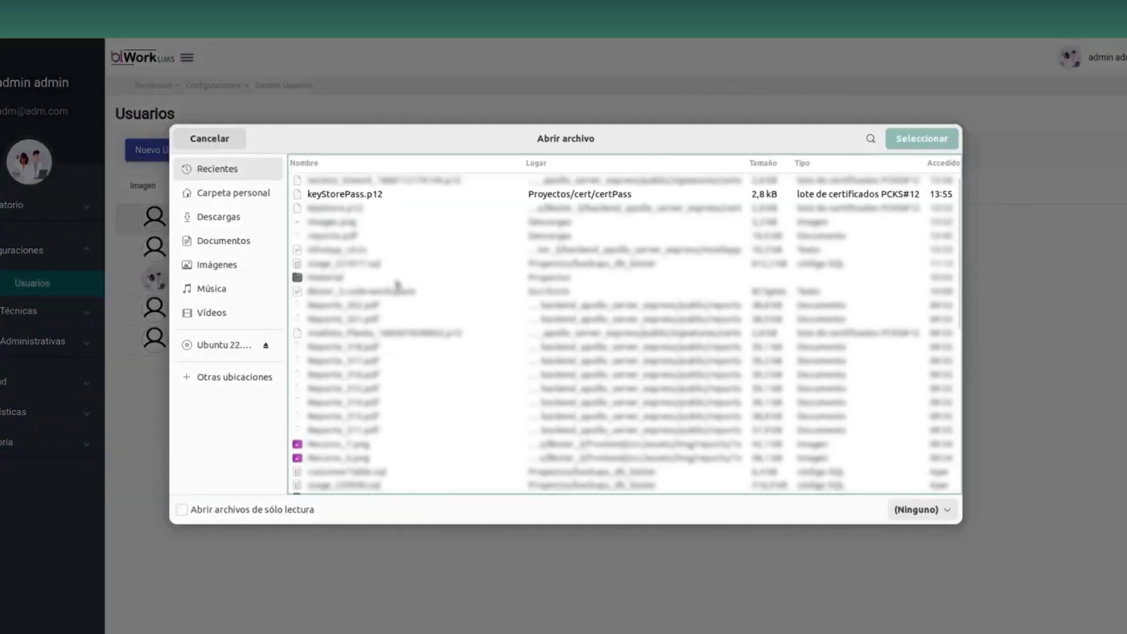
double_click(368, 195)
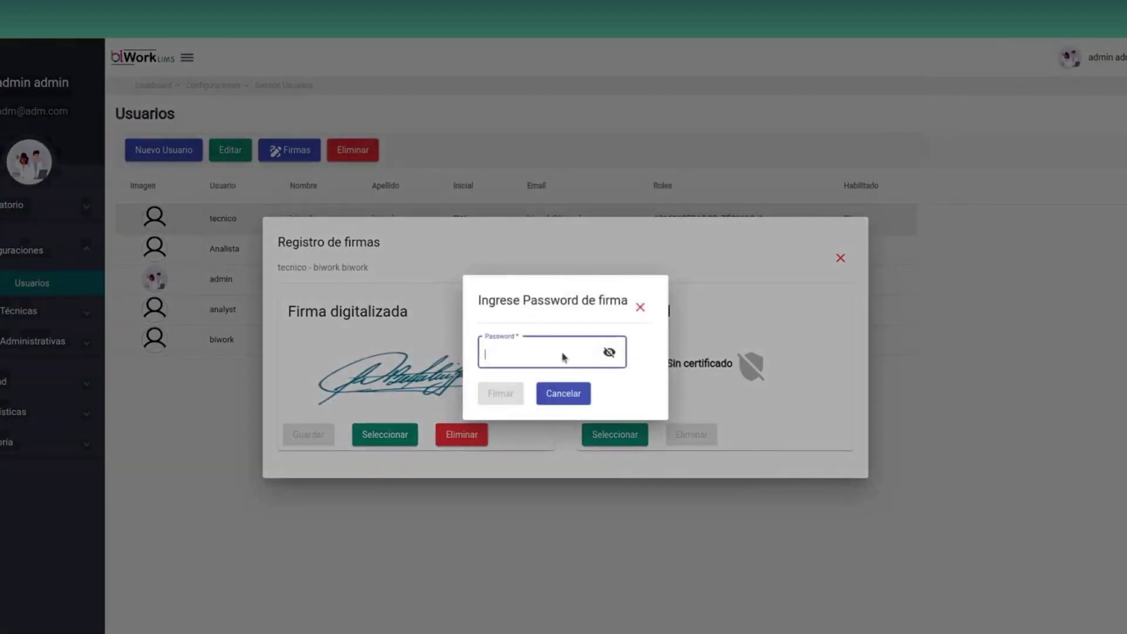
type("123")
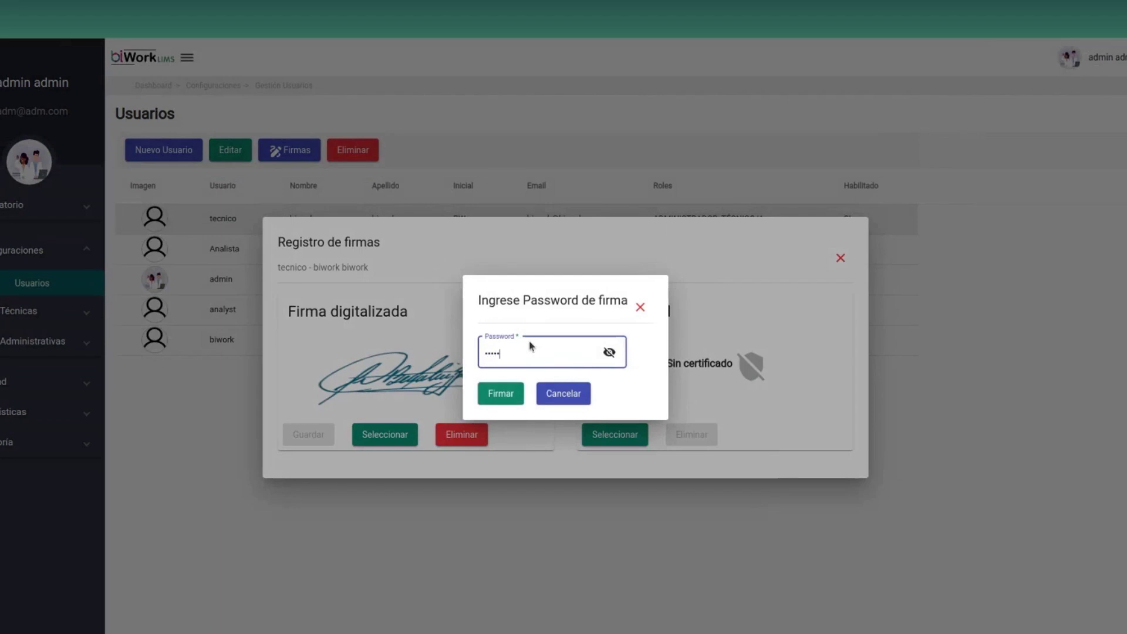
type("456")
left_click(509, 393)
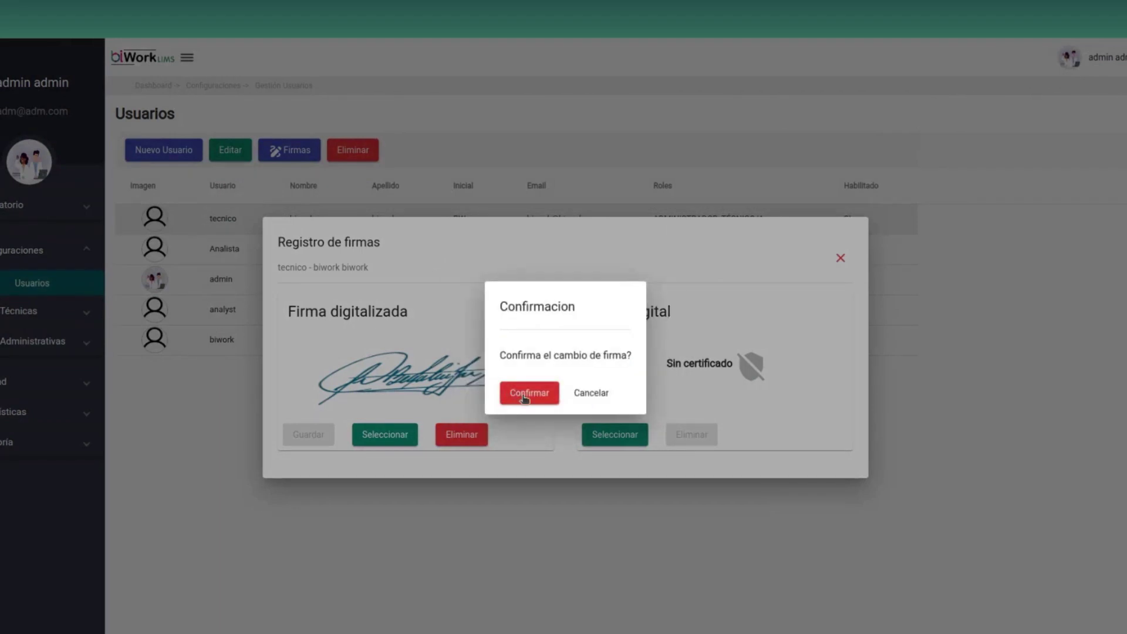
left_click(525, 399)
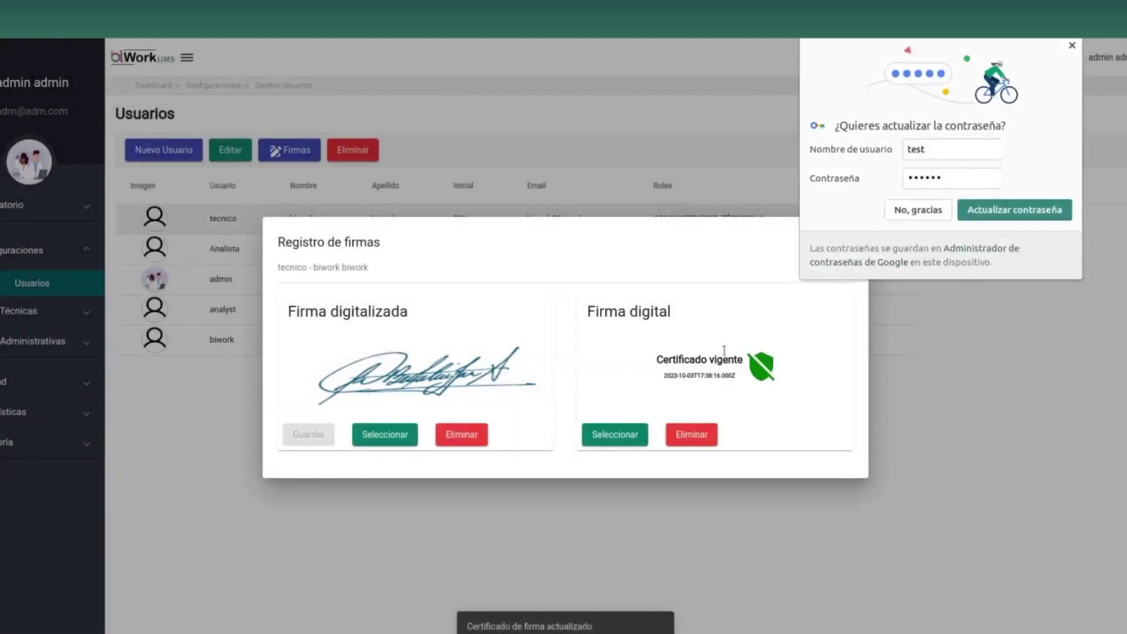
left_click(909, 208)
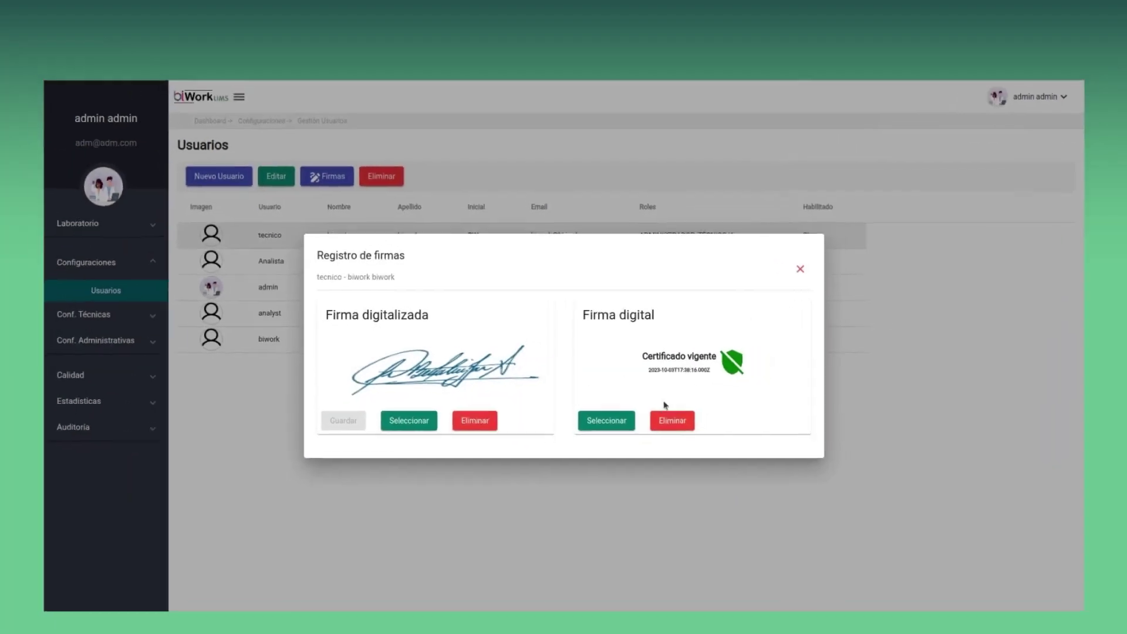
Close the signature record and open Conf. Técnicas > Generales, viewing the units and Sectores tables
left_click(784, 275)
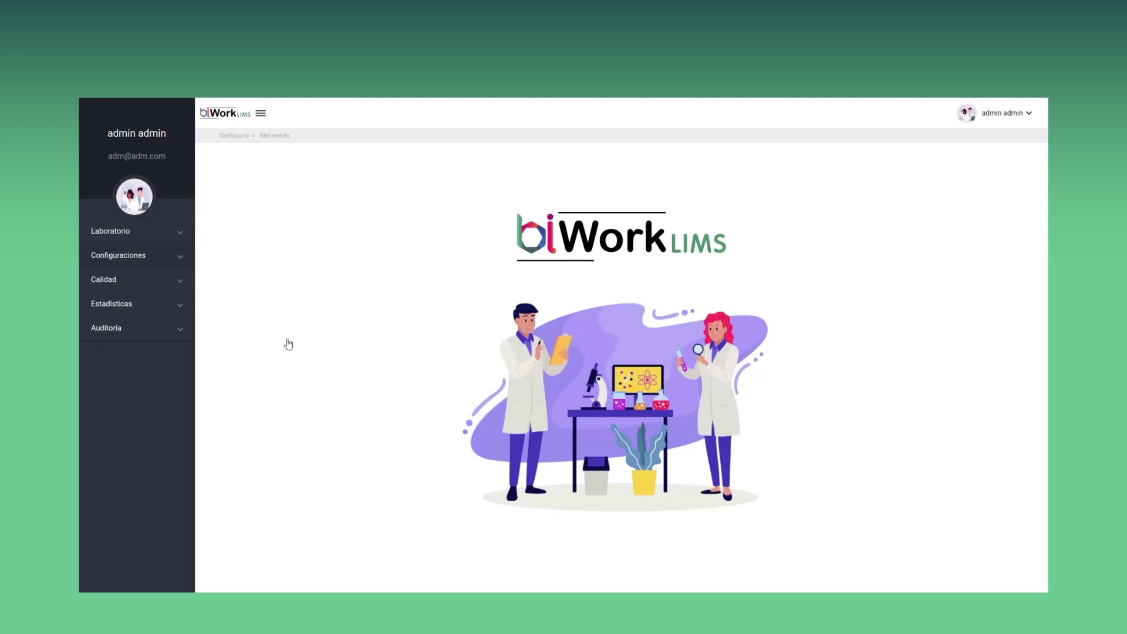
left_click(182, 261)
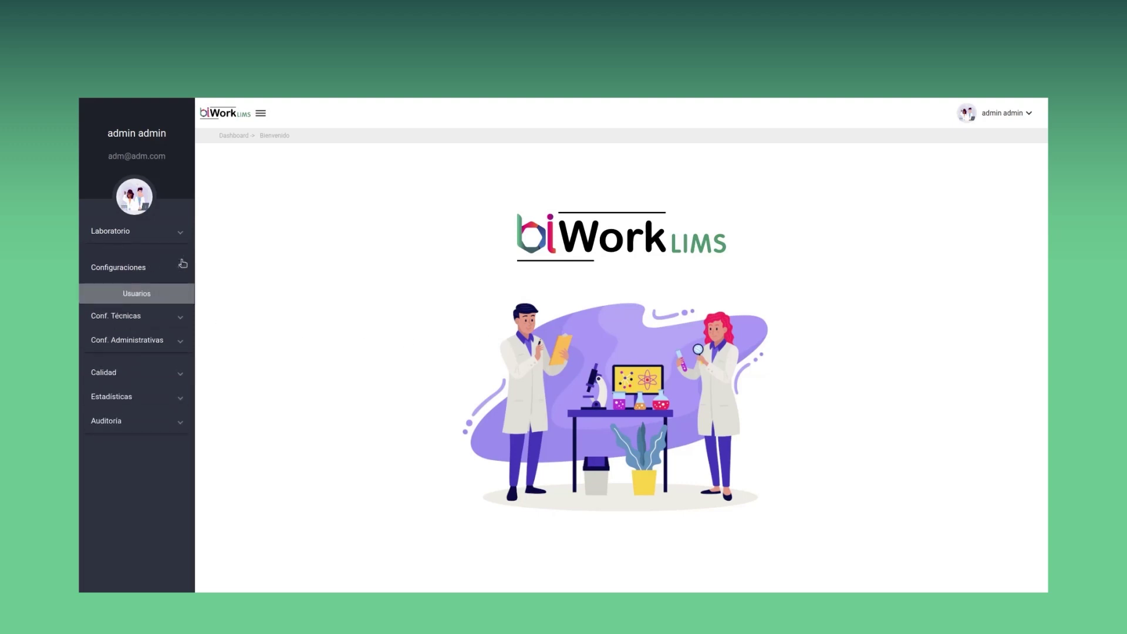
left_click(181, 320)
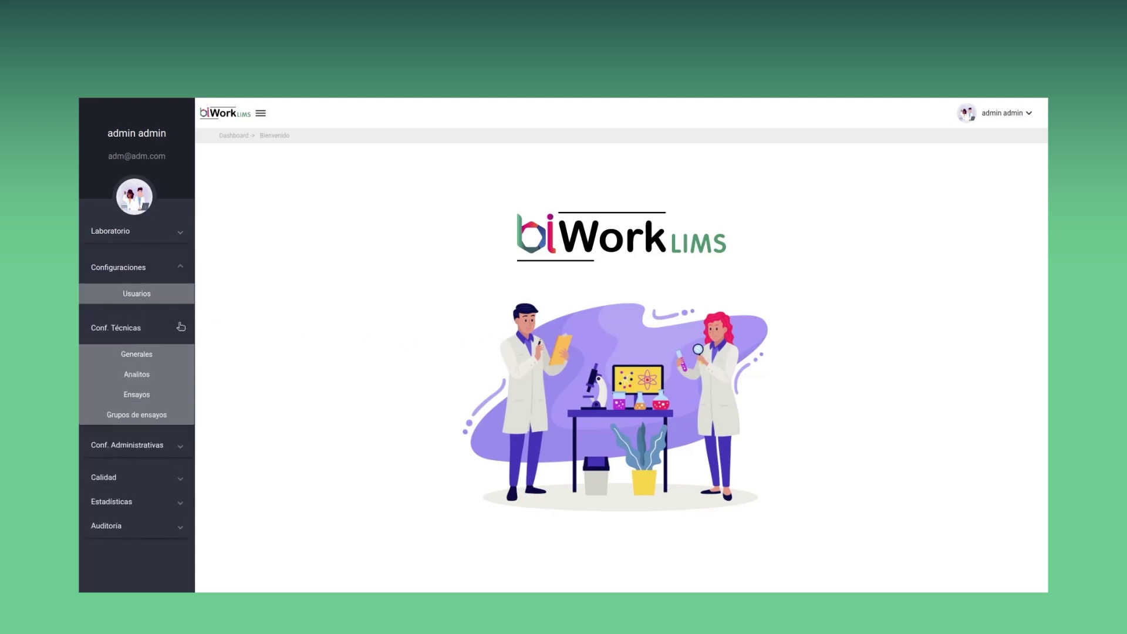
left_click(178, 357)
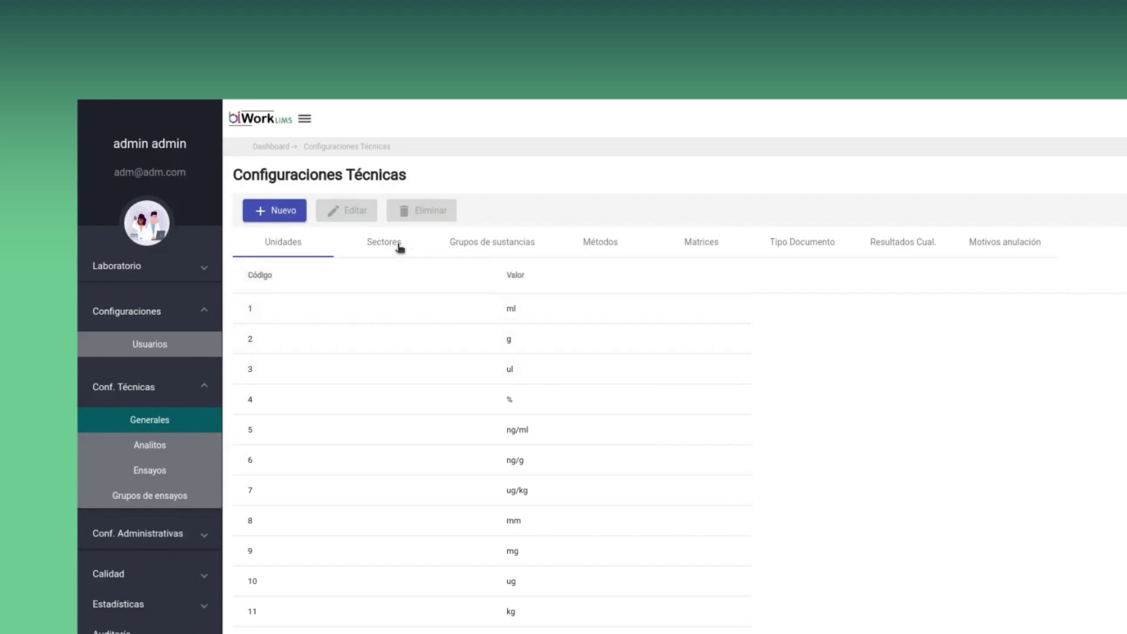
left_click(395, 250)
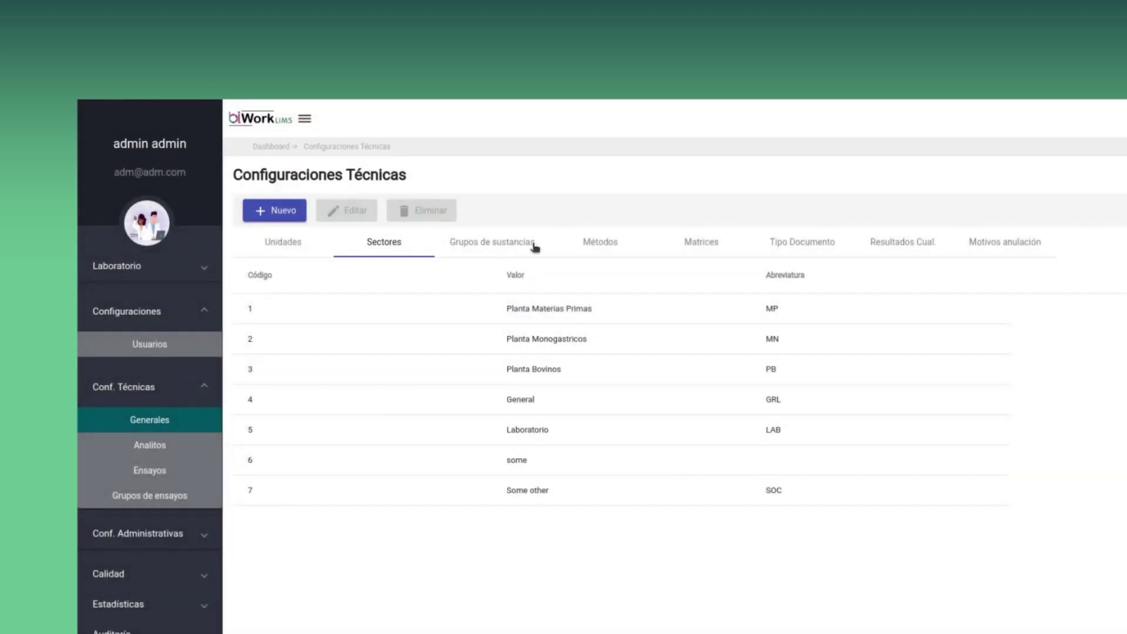
Browse the Grupos de sustancias, Métodos, Matrices, Tipo Documento, Resultados Cual. and Motivos anulación tables, then Analitos
left_click(535, 247)
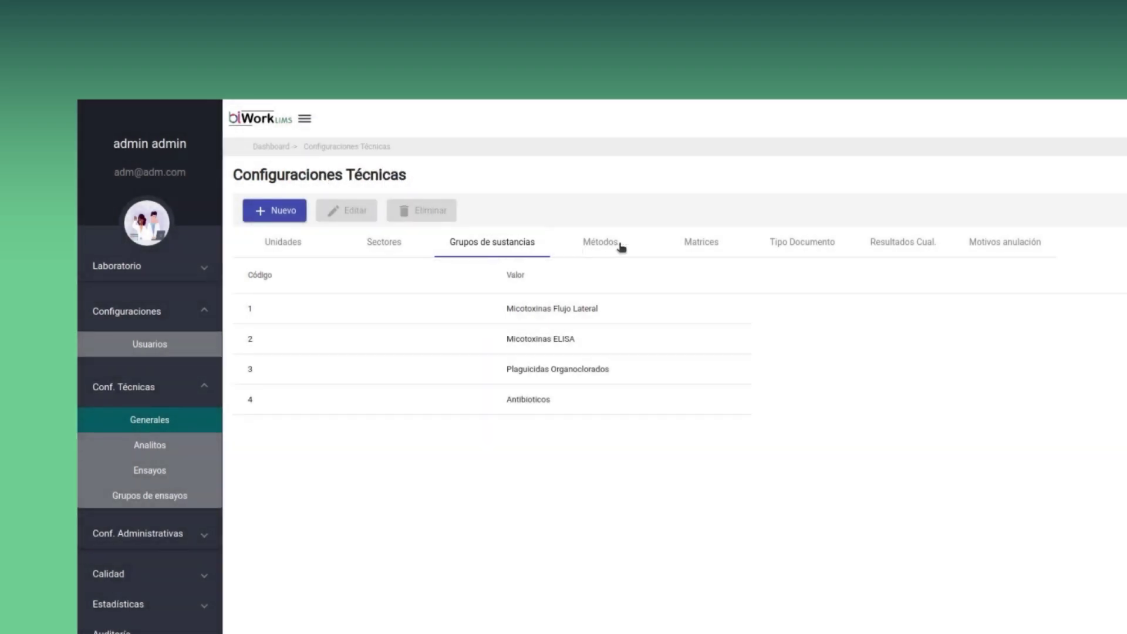
left_click(619, 245)
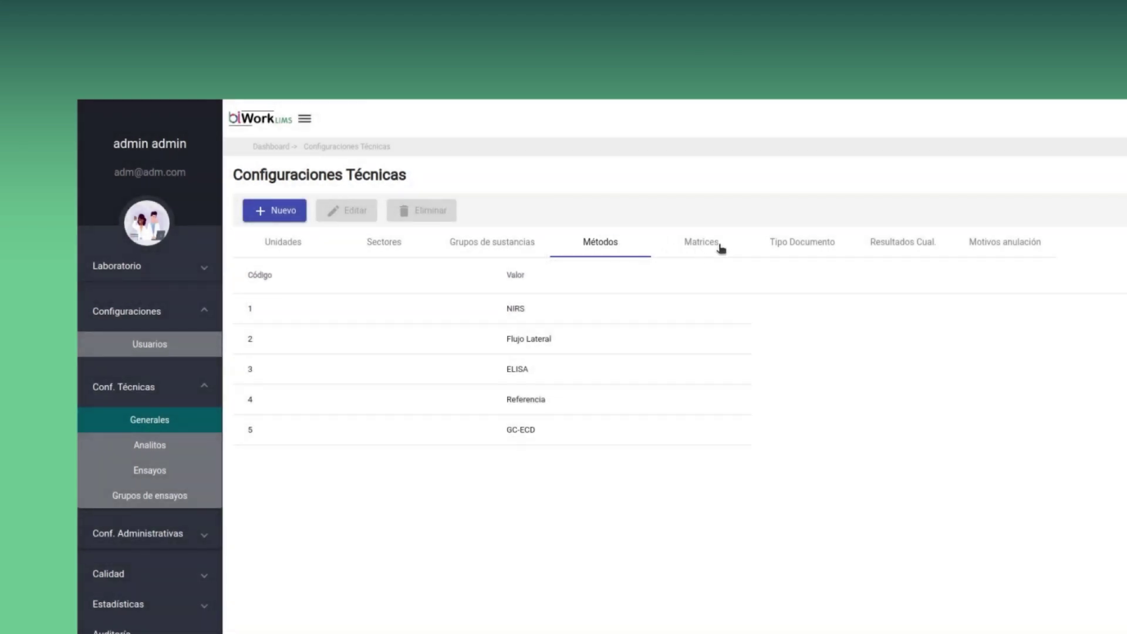
left_click(721, 248)
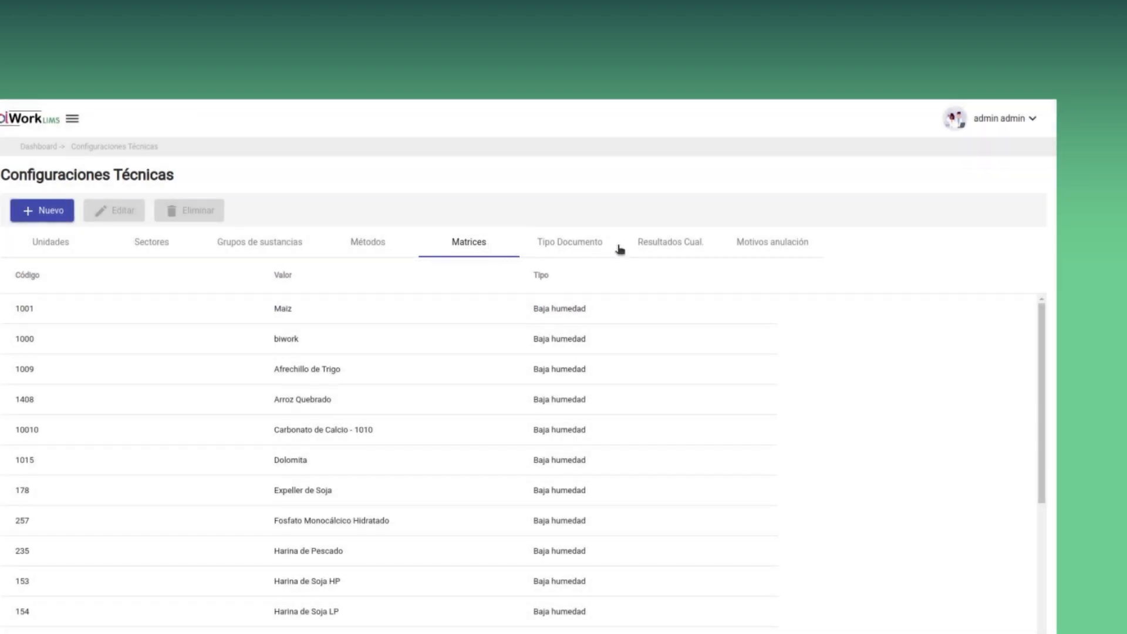
left_click(605, 250)
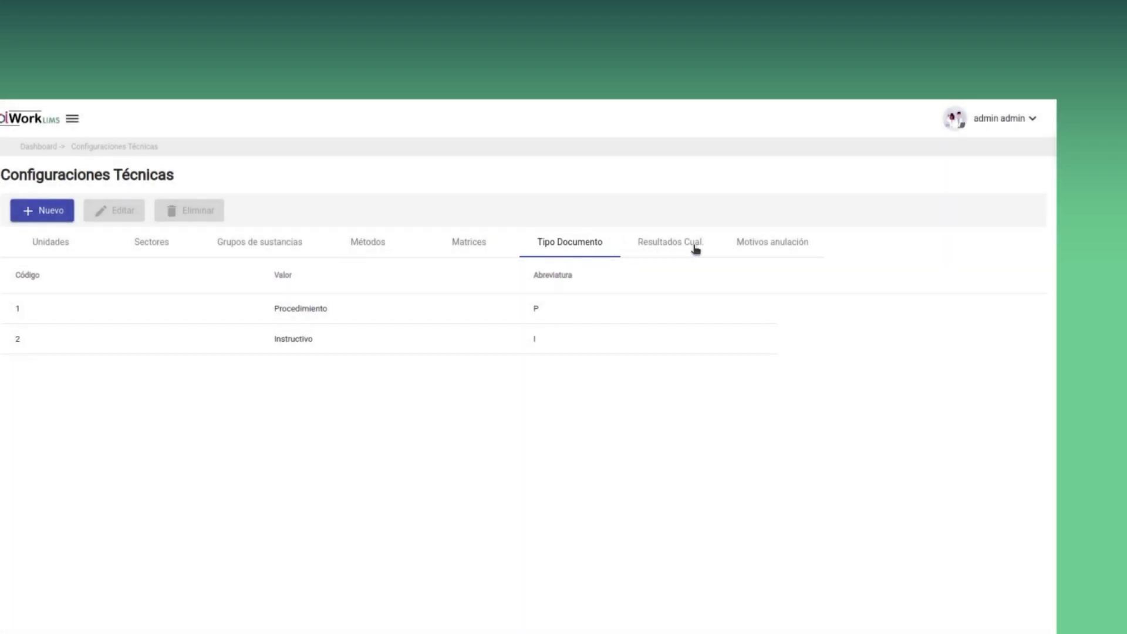
left_click(700, 248)
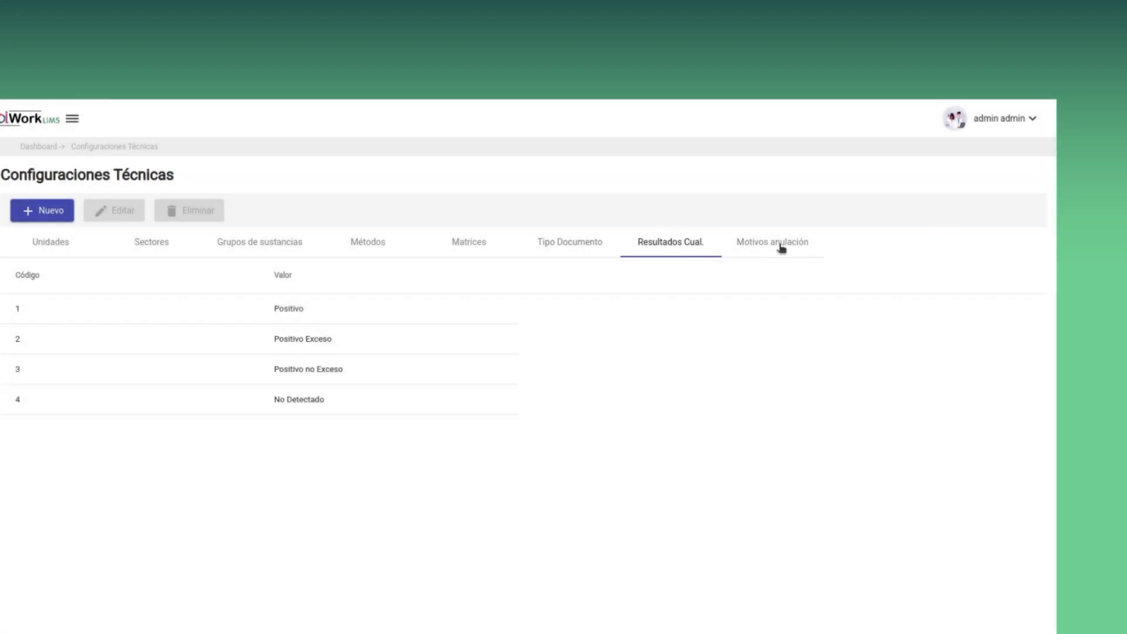
left_click(812, 252)
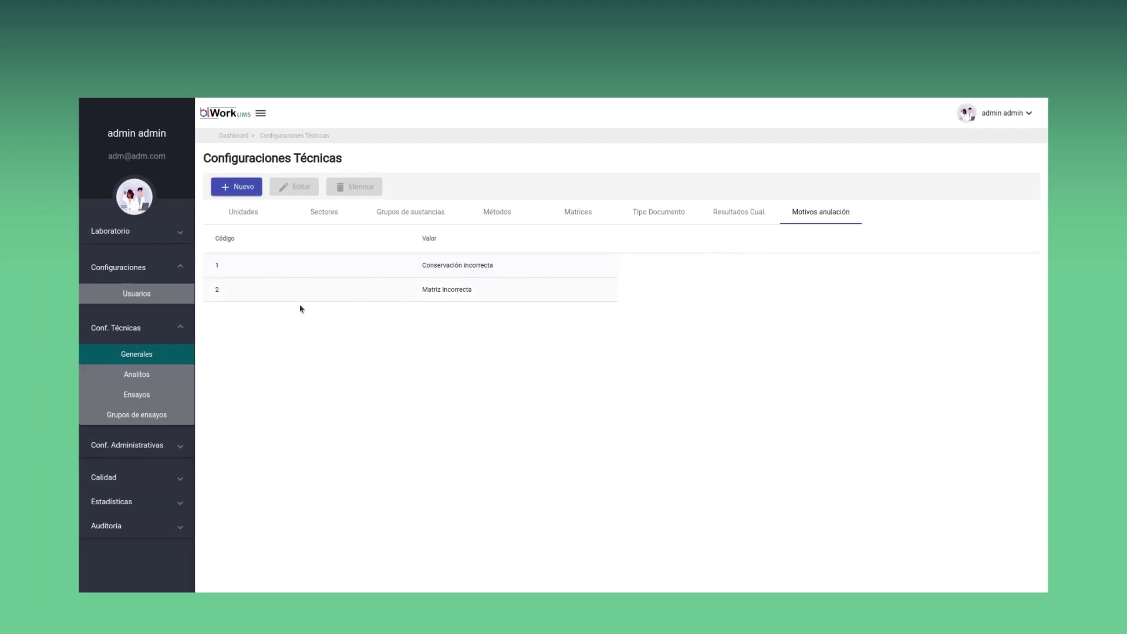
left_click(181, 368)
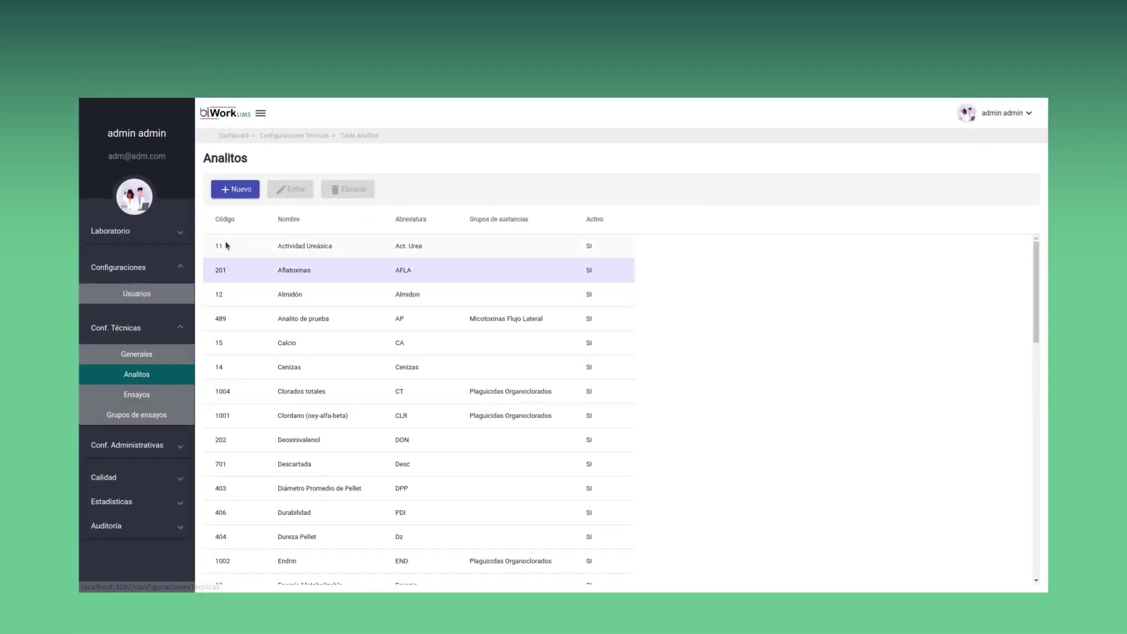
Open and discard a new analyte form, then switch to the Ensayos assay list
left_click(239, 192)
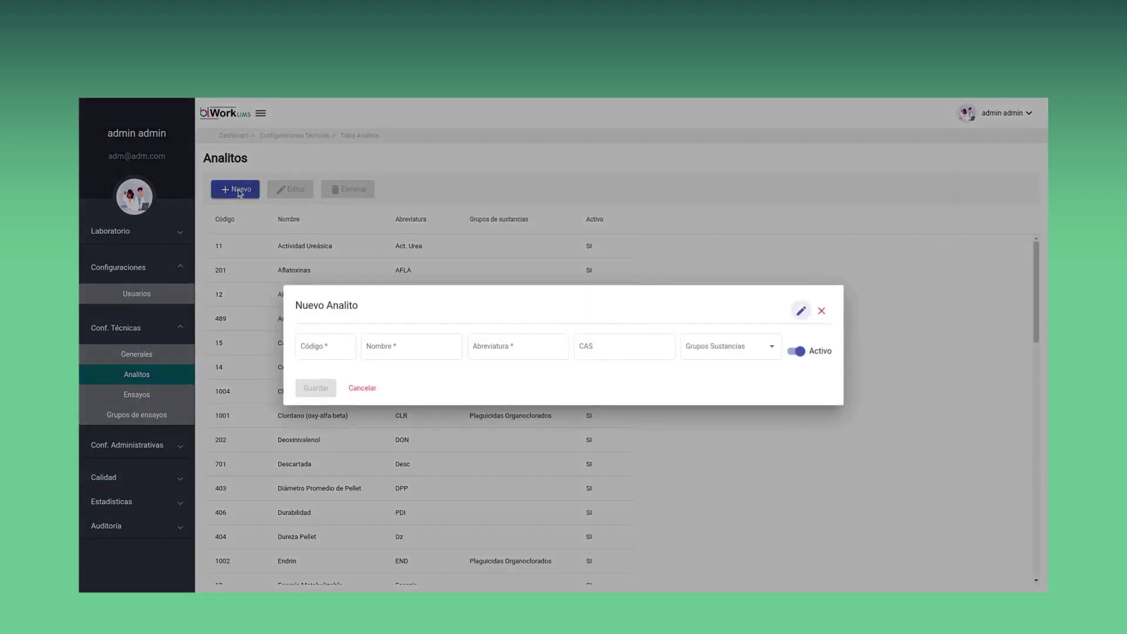
left_click(368, 384)
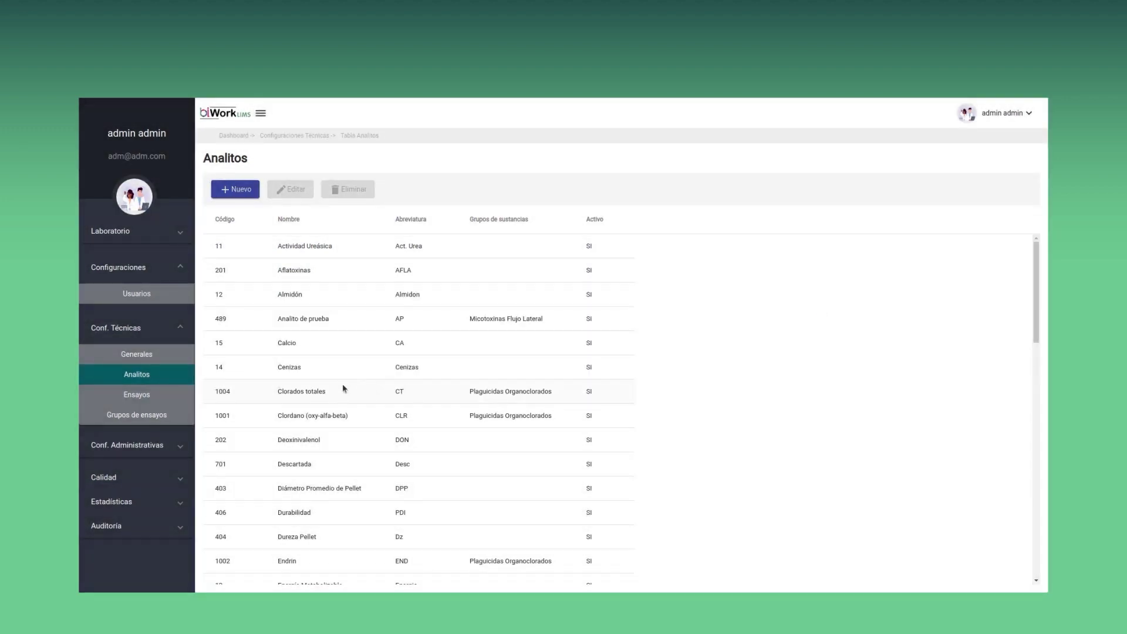
left_click(163, 402)
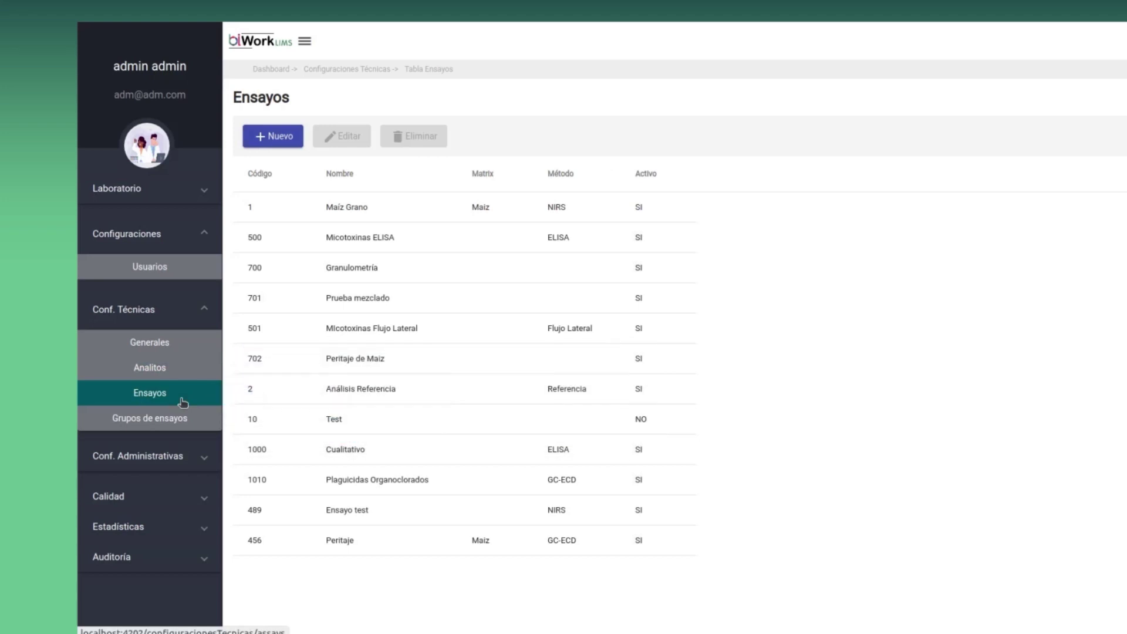
Edit the Maíz Grano assay and view its Humedad analyte settings (%, 2 decimals, limit 12.5)
left_click(380, 210)
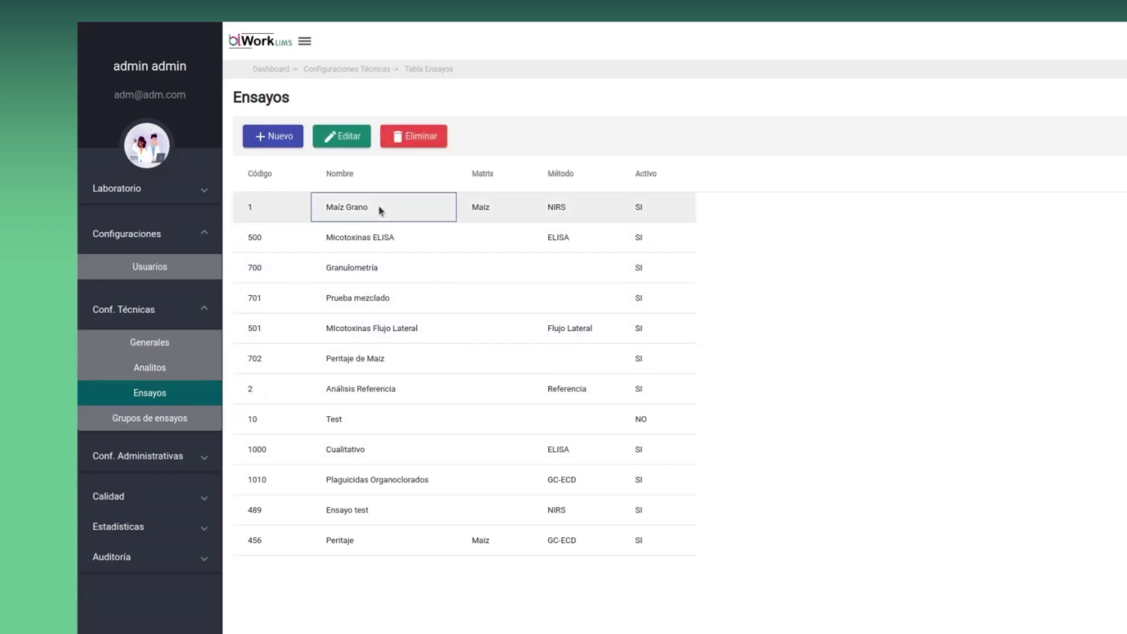
left_click(340, 138)
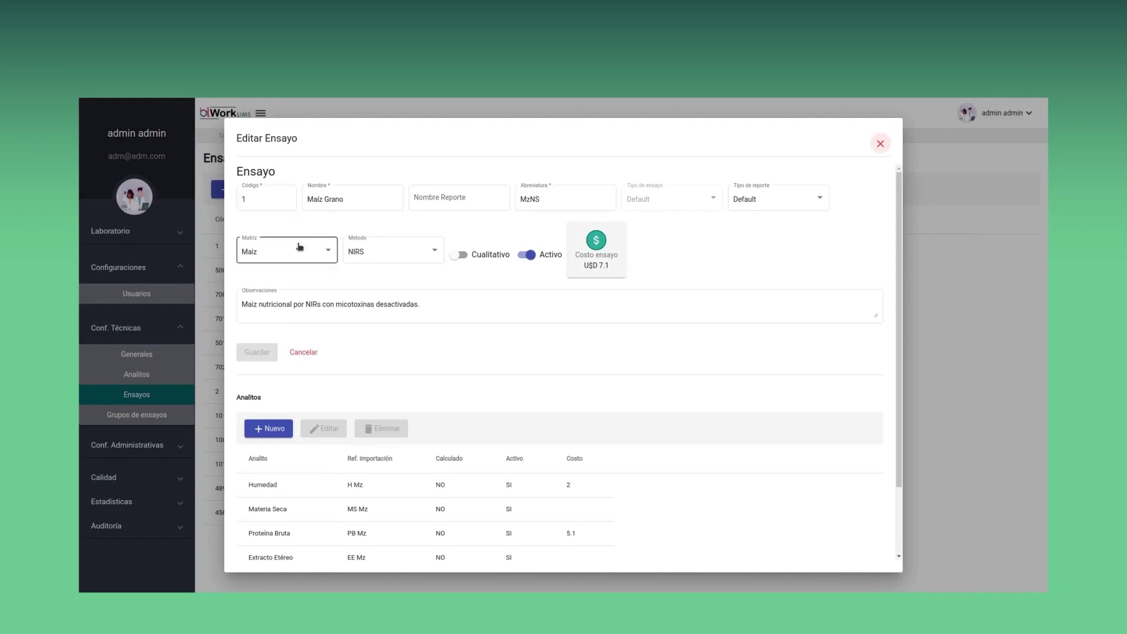
left_click(324, 489)
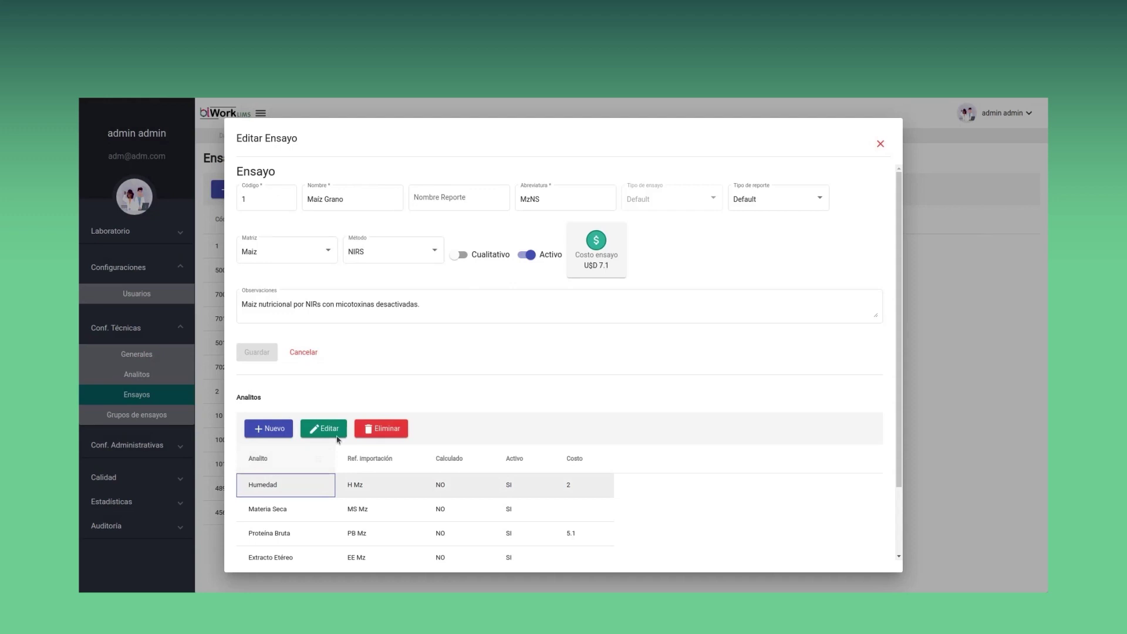
left_click(338, 433)
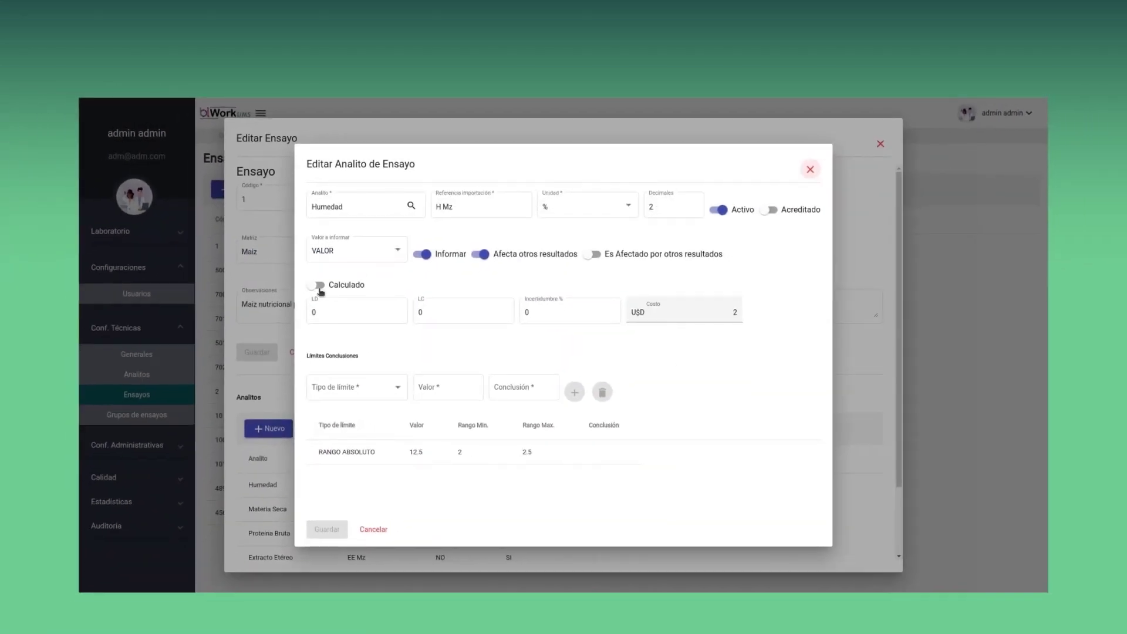
Toggle Humedad's calculated-result option on and back off, then cancel to the Maíz Grano assay
left_click(318, 286)
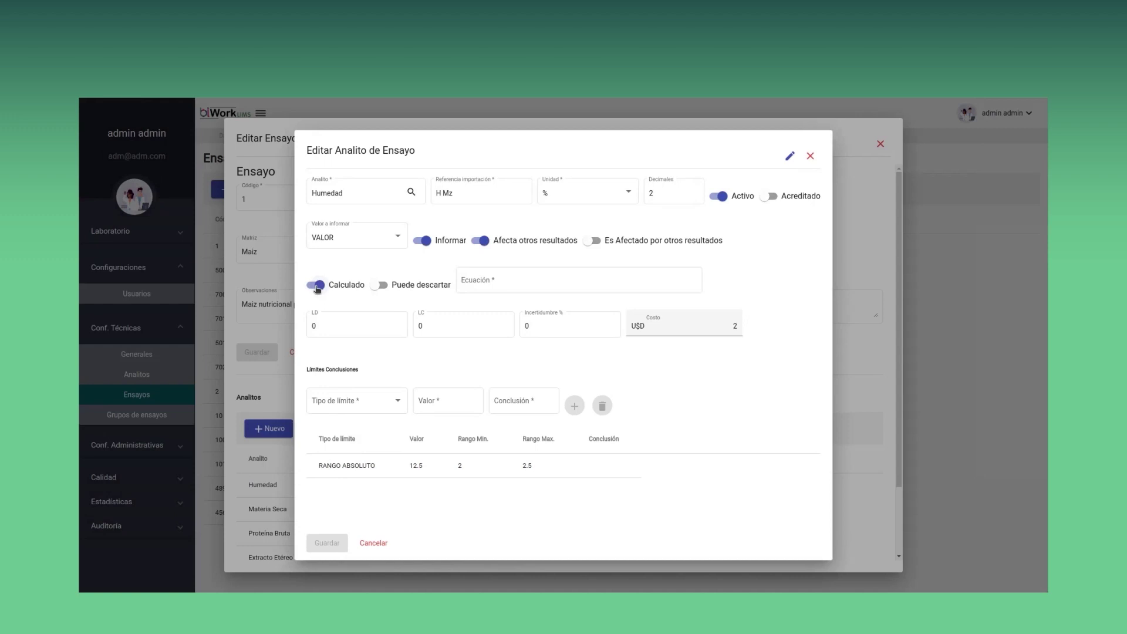
left_click(318, 286)
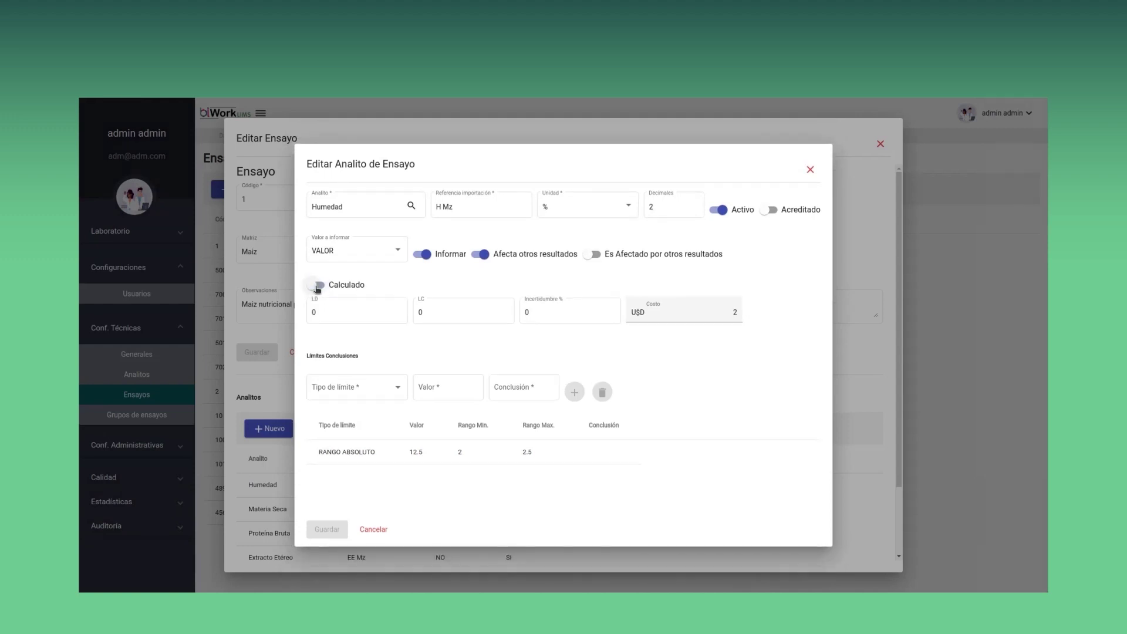
left_click(376, 531)
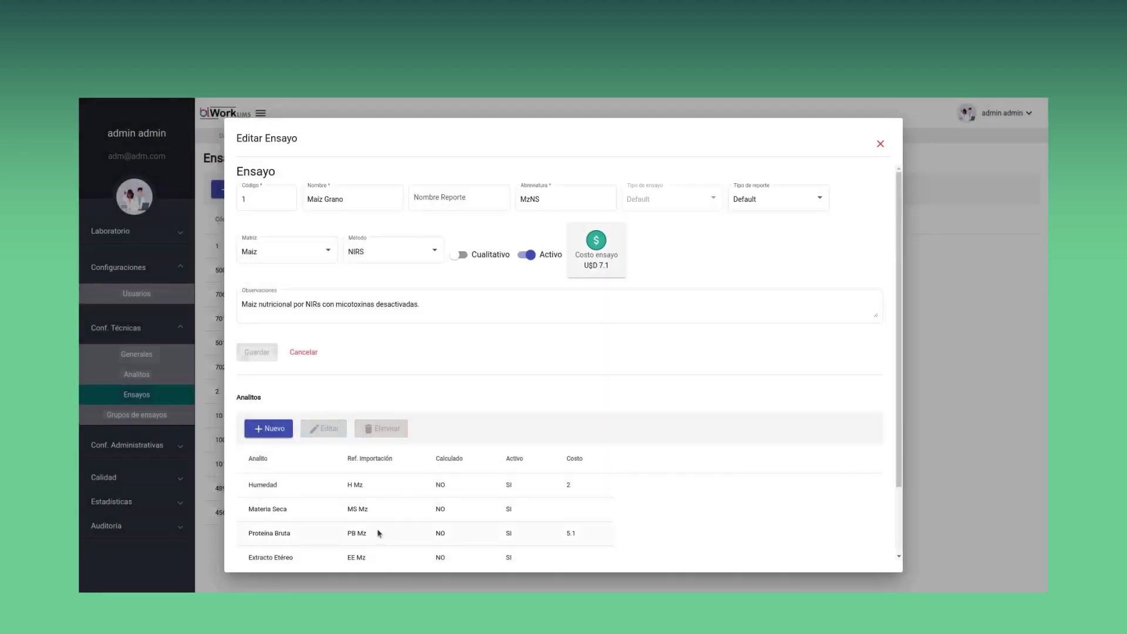
Leave Maíz Grano unsaved, open Grupos de ensayos, and open then close a new-group form
left_click(311, 354)
left_click(176, 416)
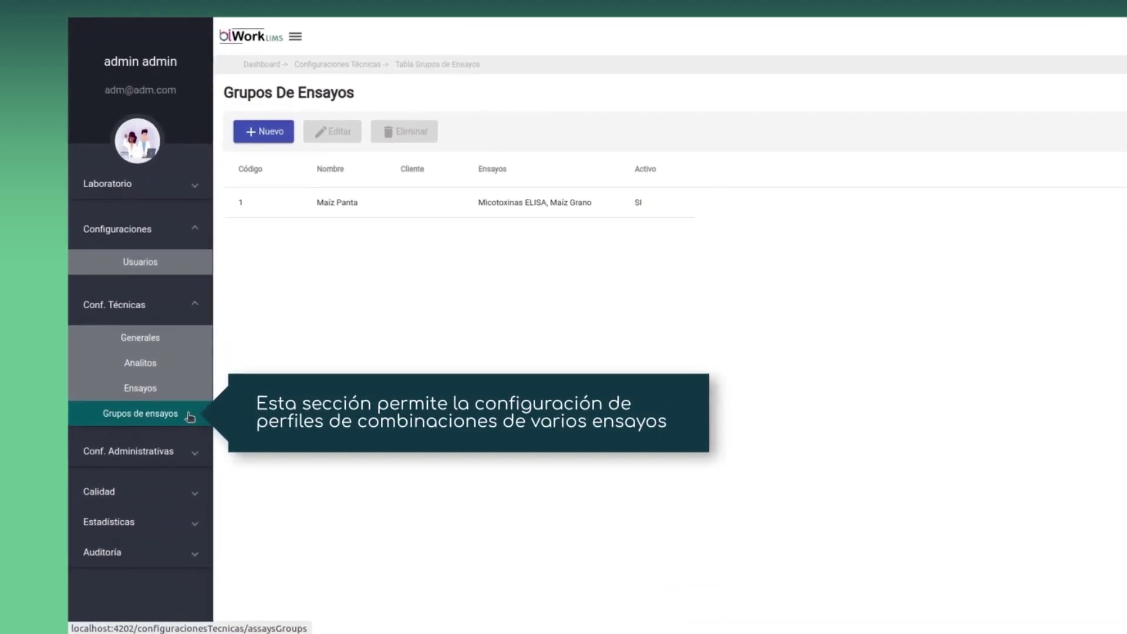
left_click(339, 207)
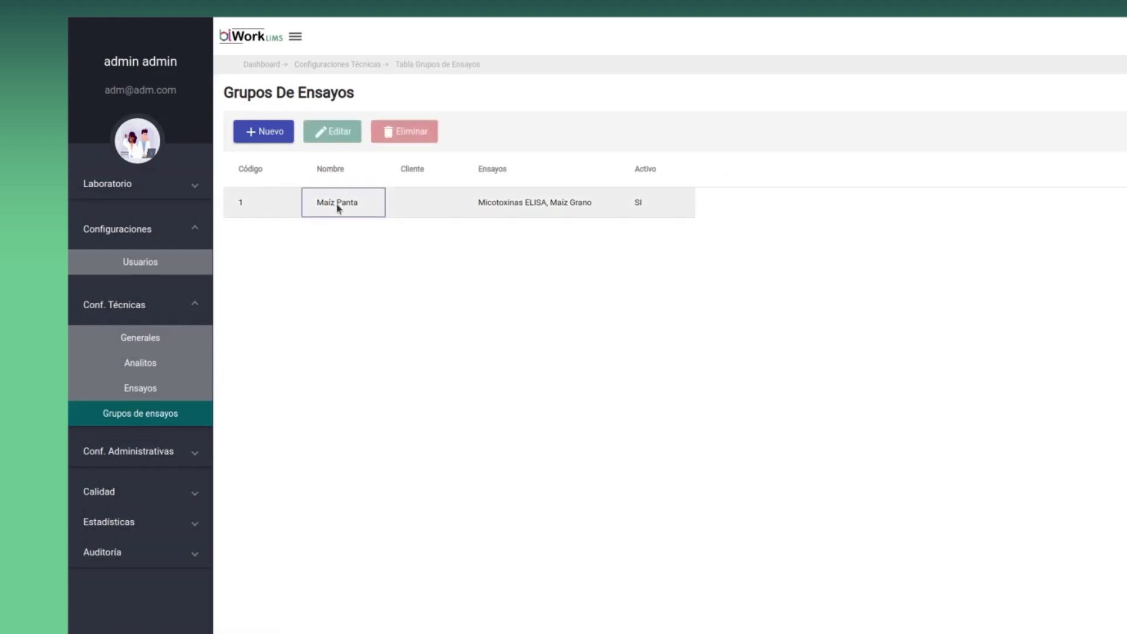
left_click(277, 135)
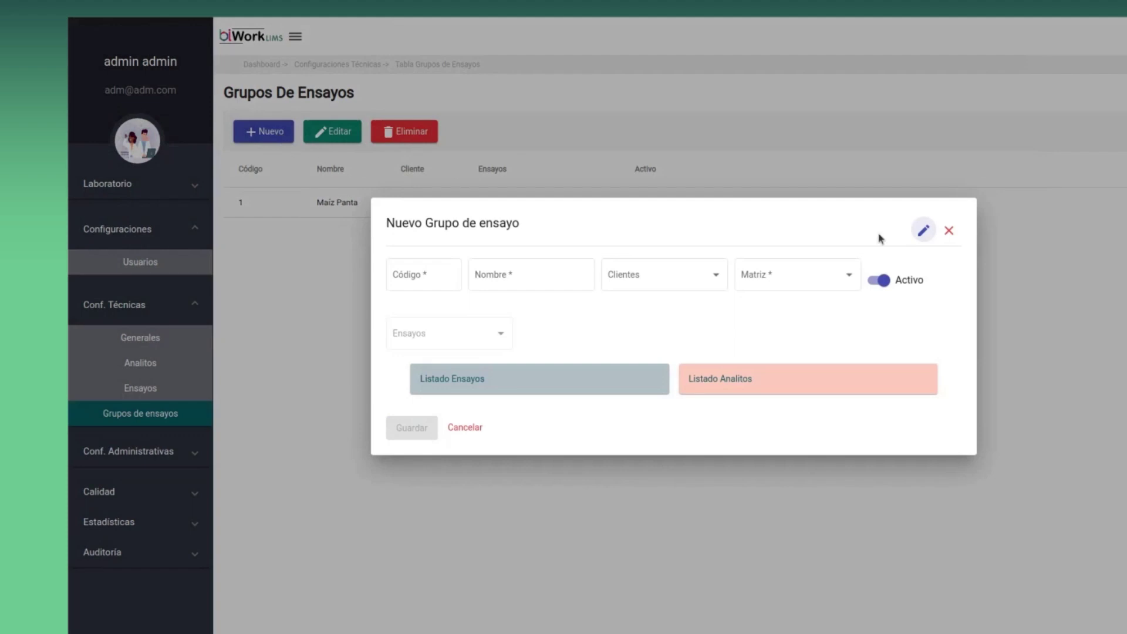
left_click(950, 231)
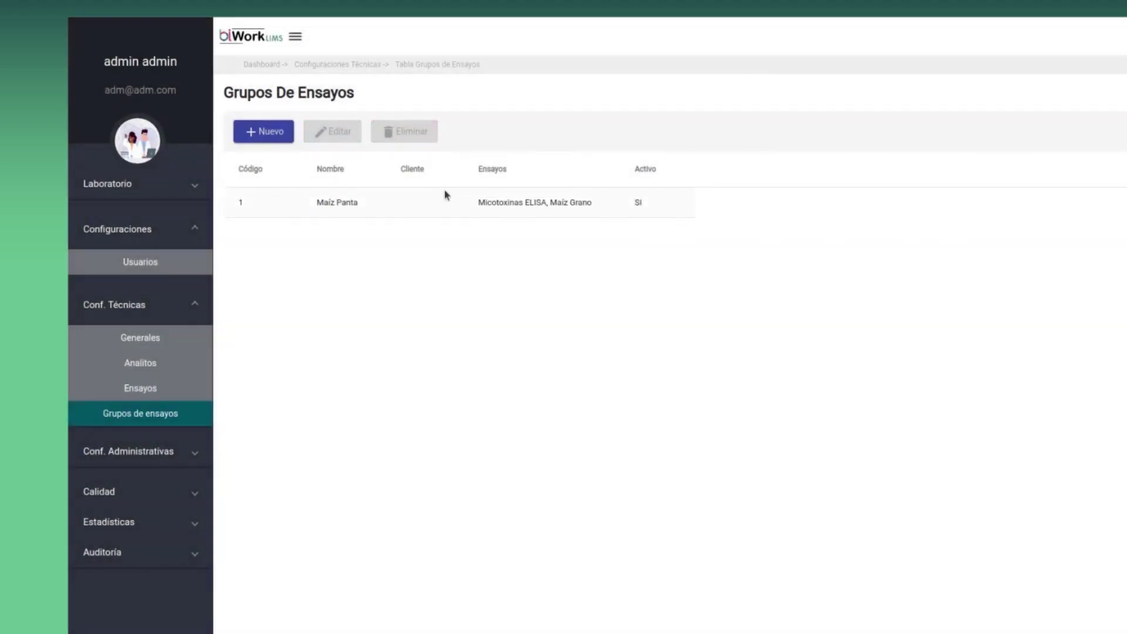
Review the Maíz Panta group's Micotoxinas ELISA analytes, cancel unsaved, and collapse technical settings
left_click(364, 196)
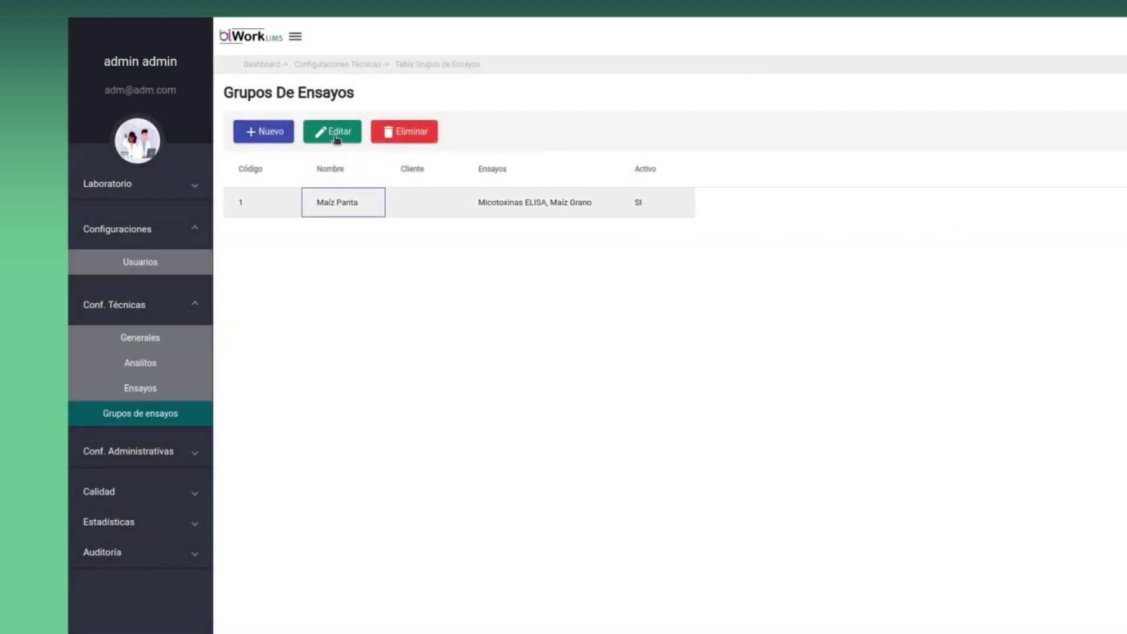
left_click(336, 135)
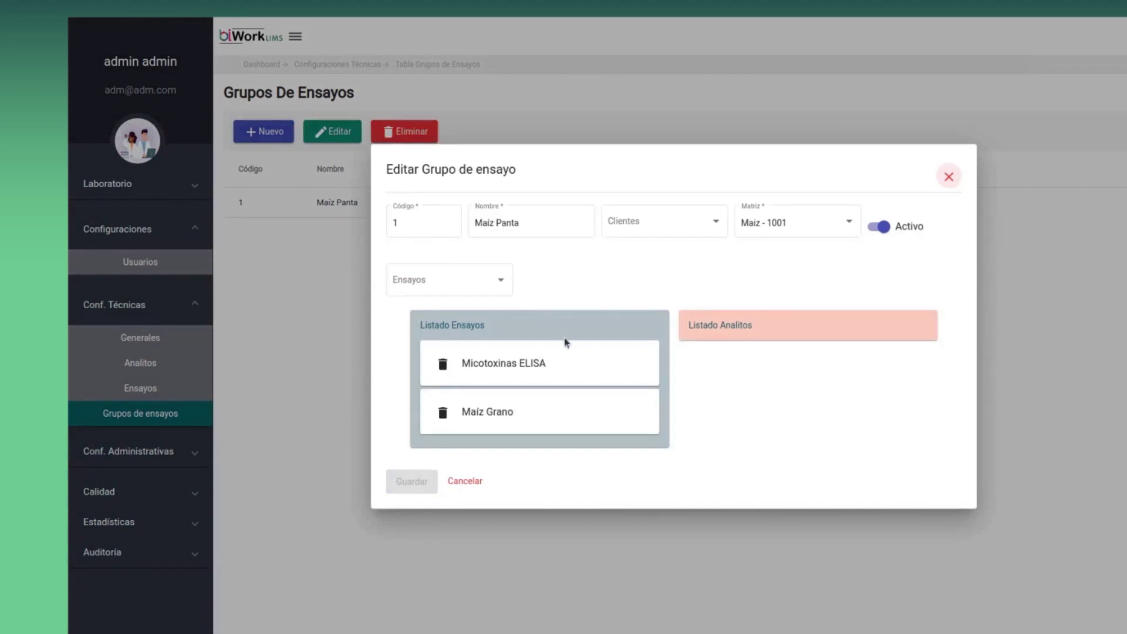
left_click(566, 346)
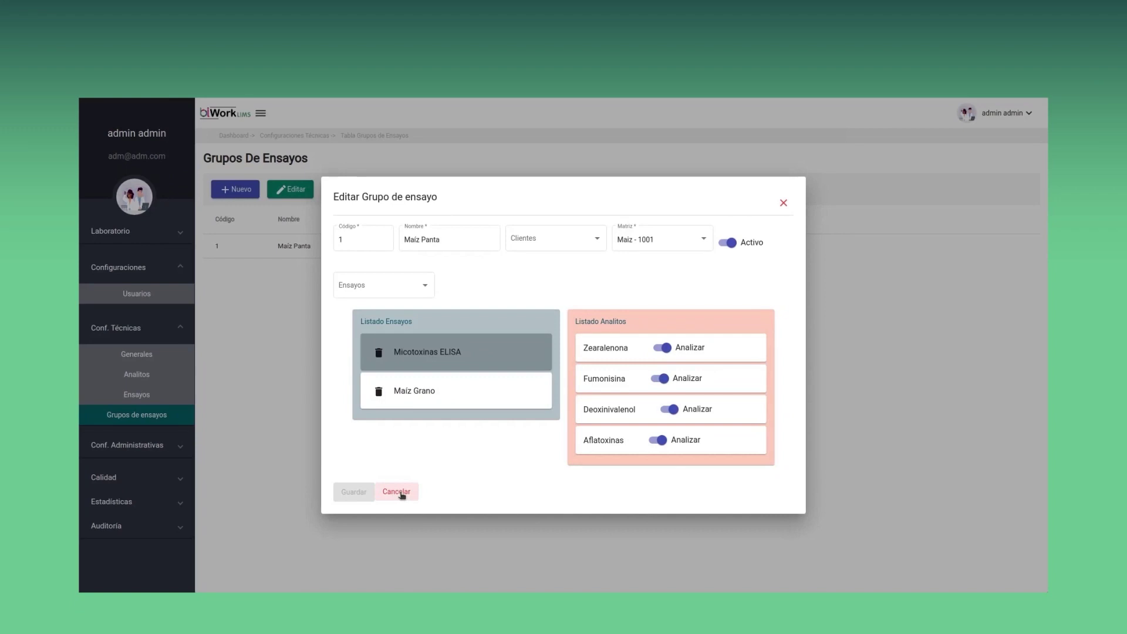
left_click(398, 493)
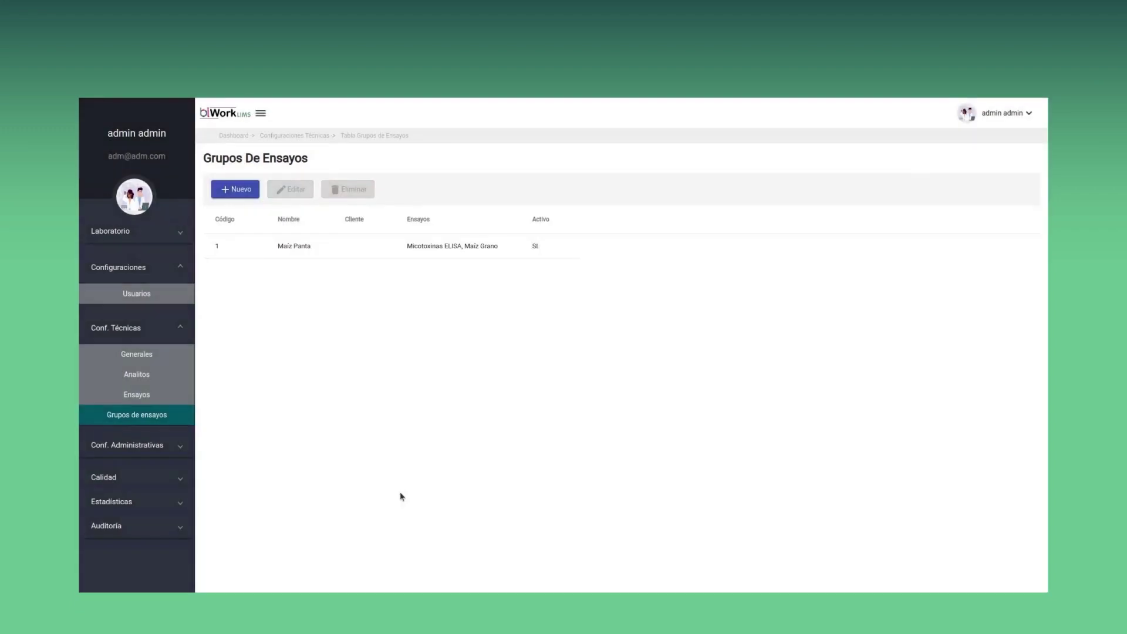
left_click(181, 328)
Browse the sales channels, product suppliers and service laboratories tabs under Generales, then list clients
left_click(178, 344)
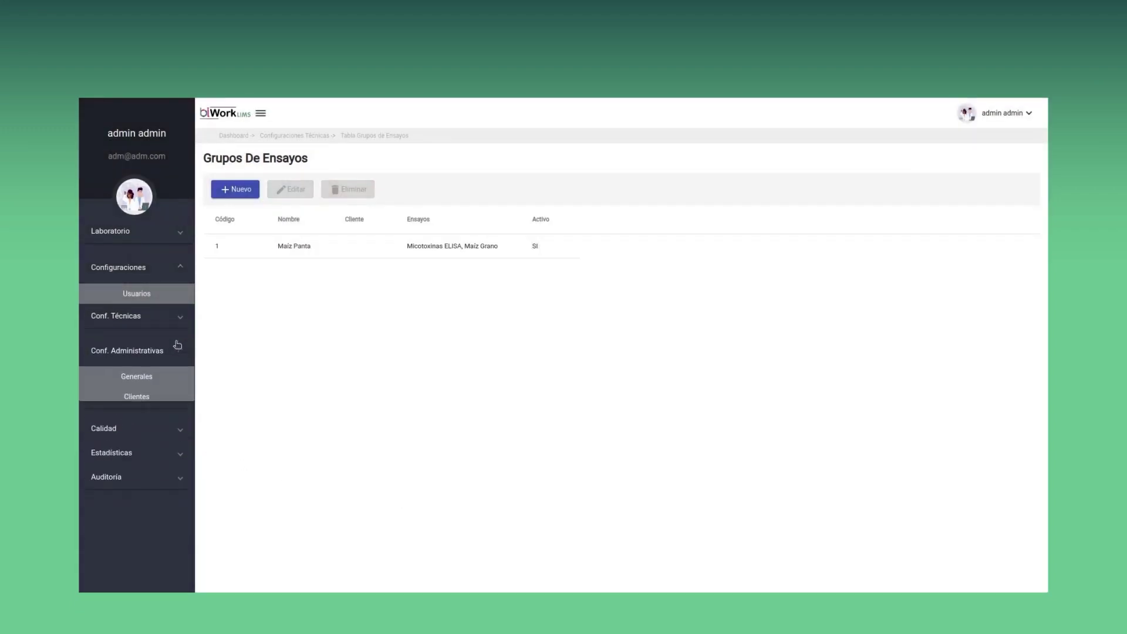
left_click(171, 380)
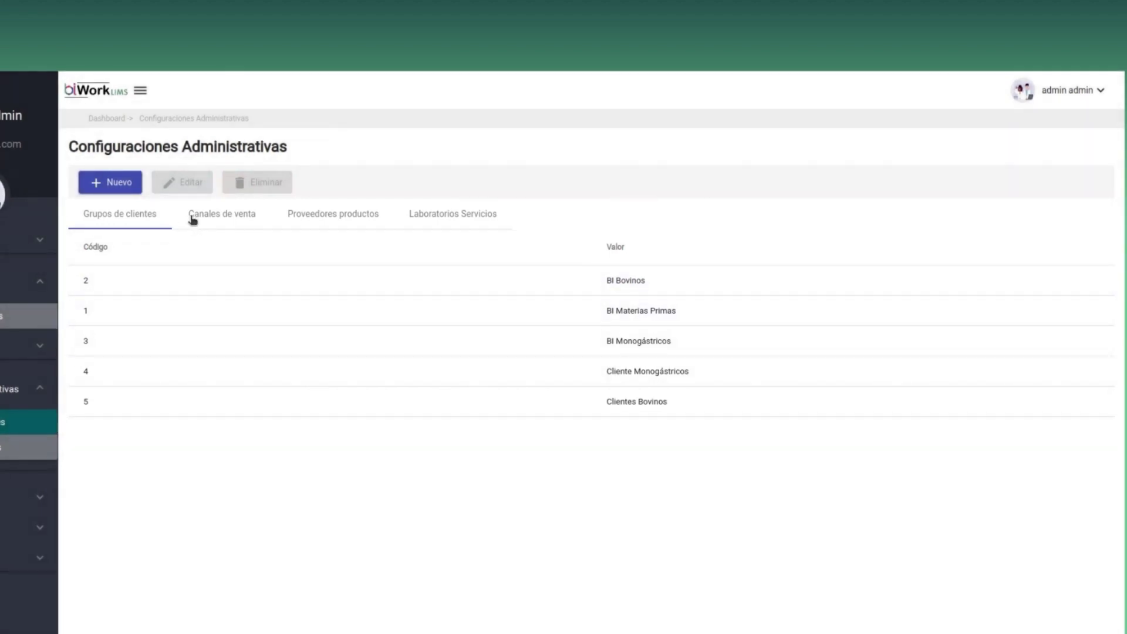
left_click(193, 219)
left_click(324, 220)
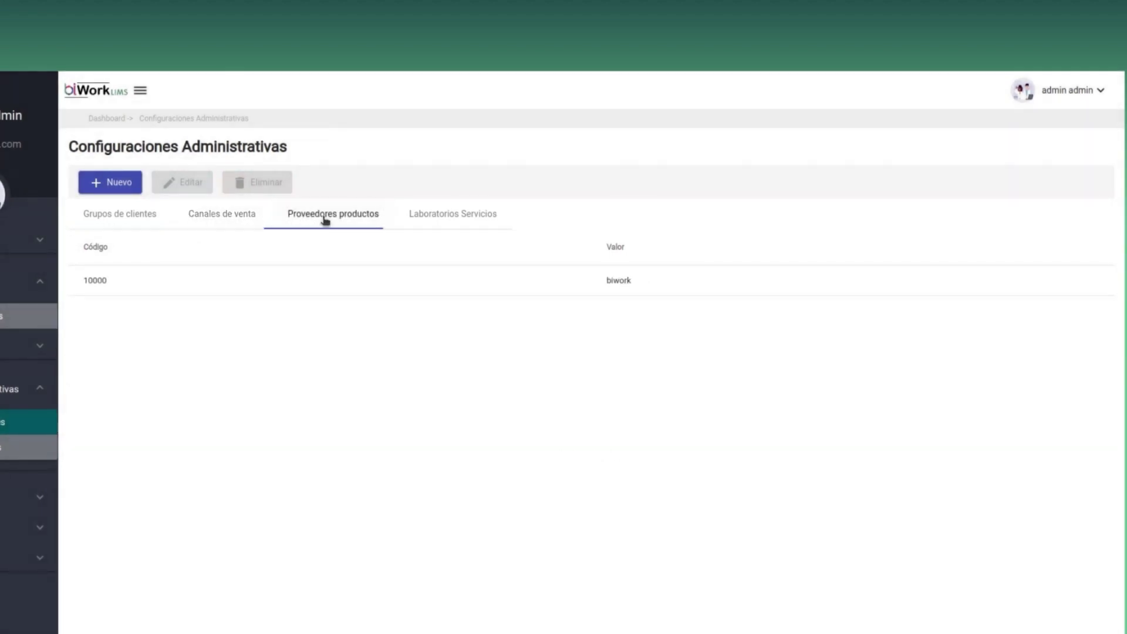
left_click(466, 219)
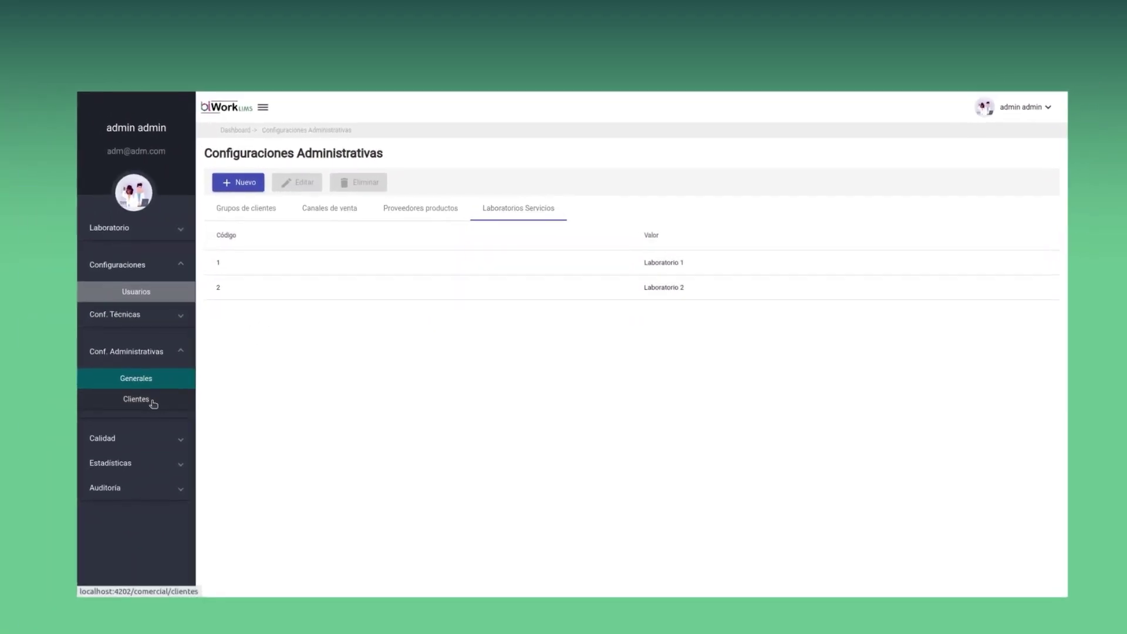
left_click(153, 402)
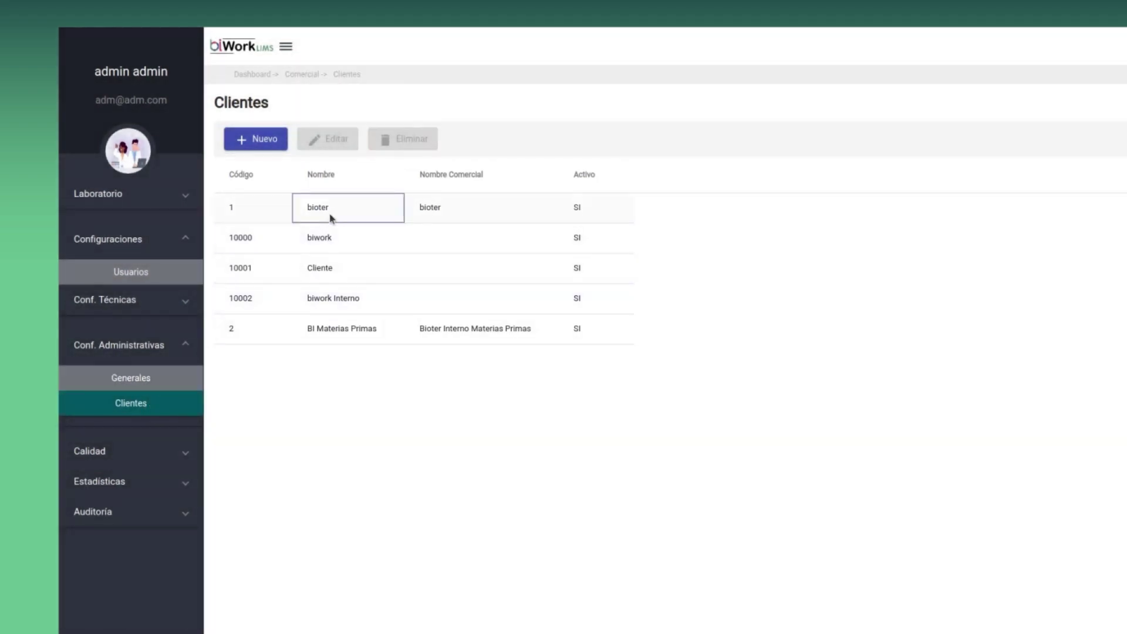
Inspect client bioter's details, default assay groups and app users, then close without saving
left_click(331, 219)
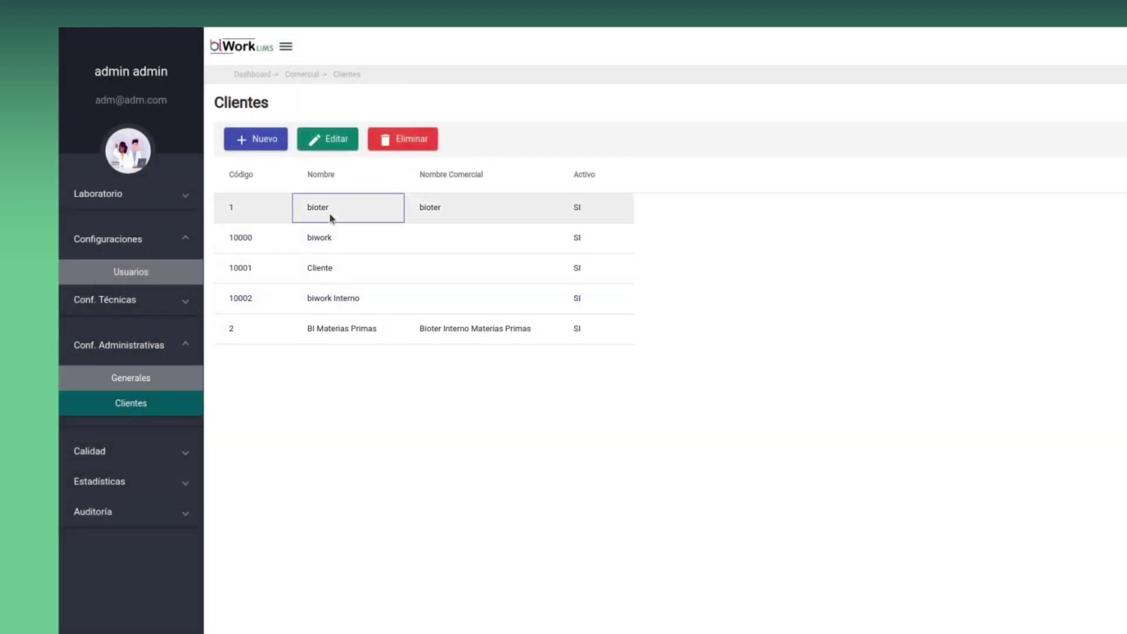
left_click(329, 141)
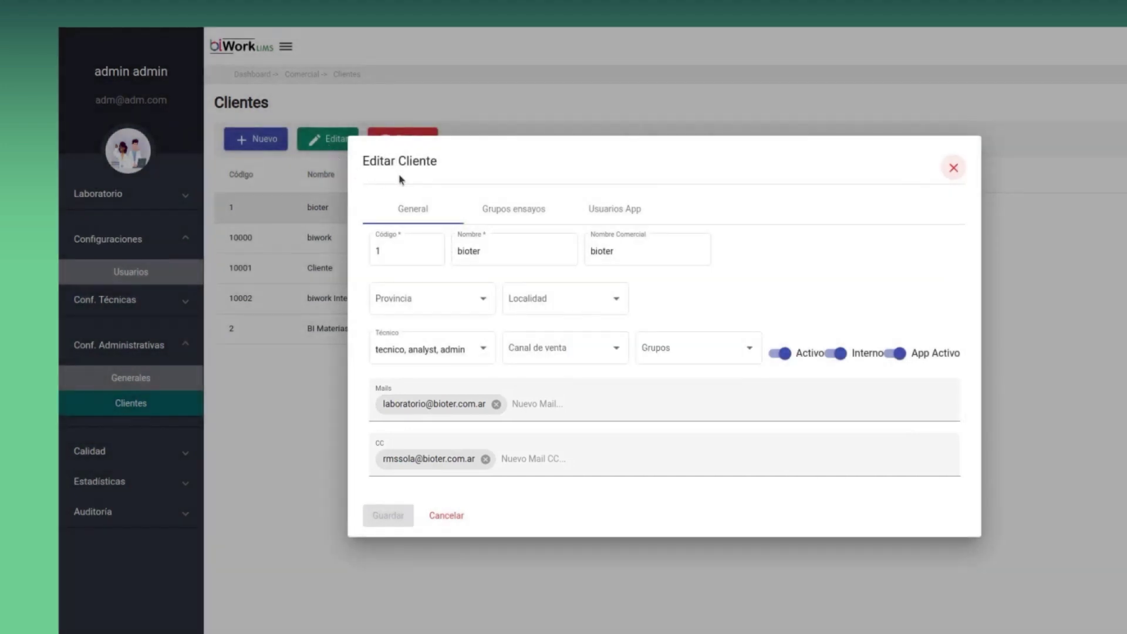
left_click(531, 210)
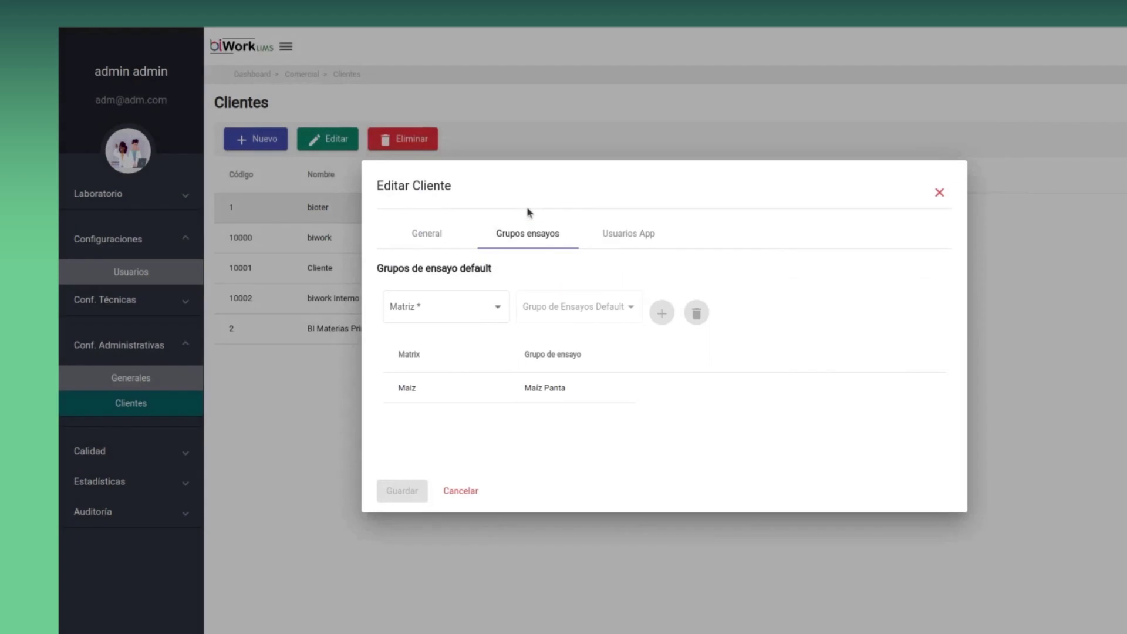
left_click(643, 237)
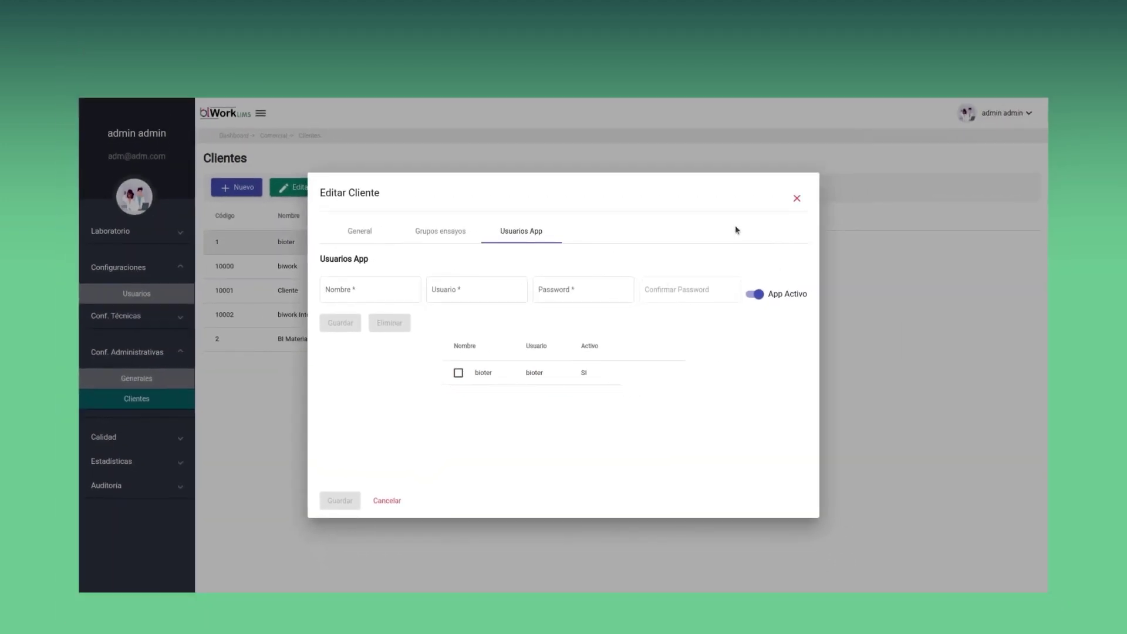
left_click(797, 200)
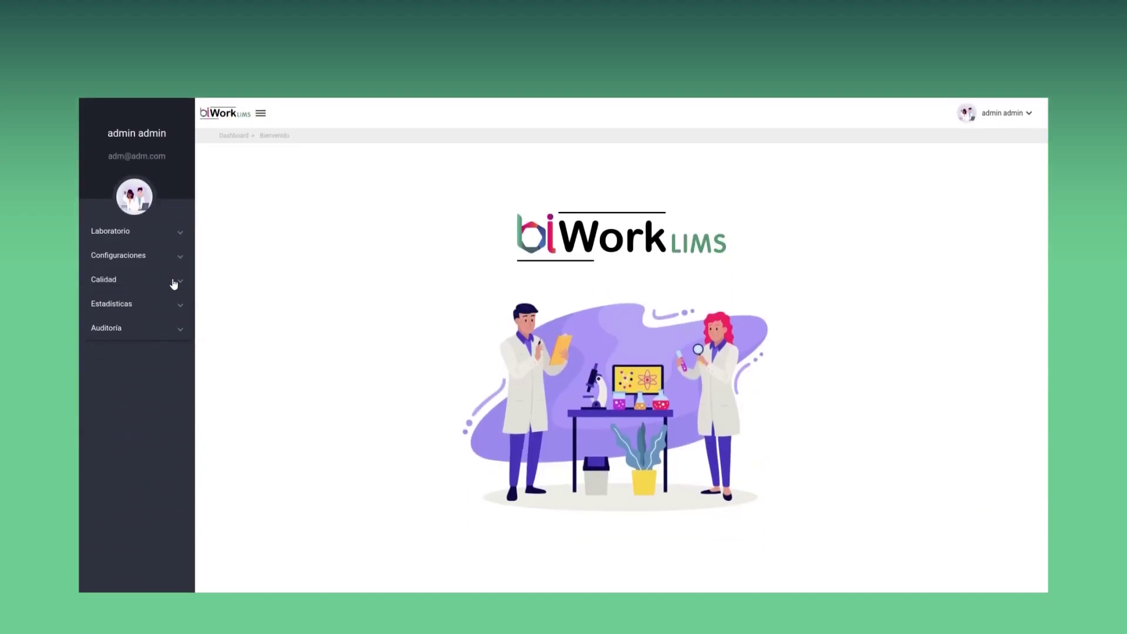
Open Gestión Documentos under Calidad, briefly filter to documents needing revision, then select I-GRL-01
left_click(175, 281)
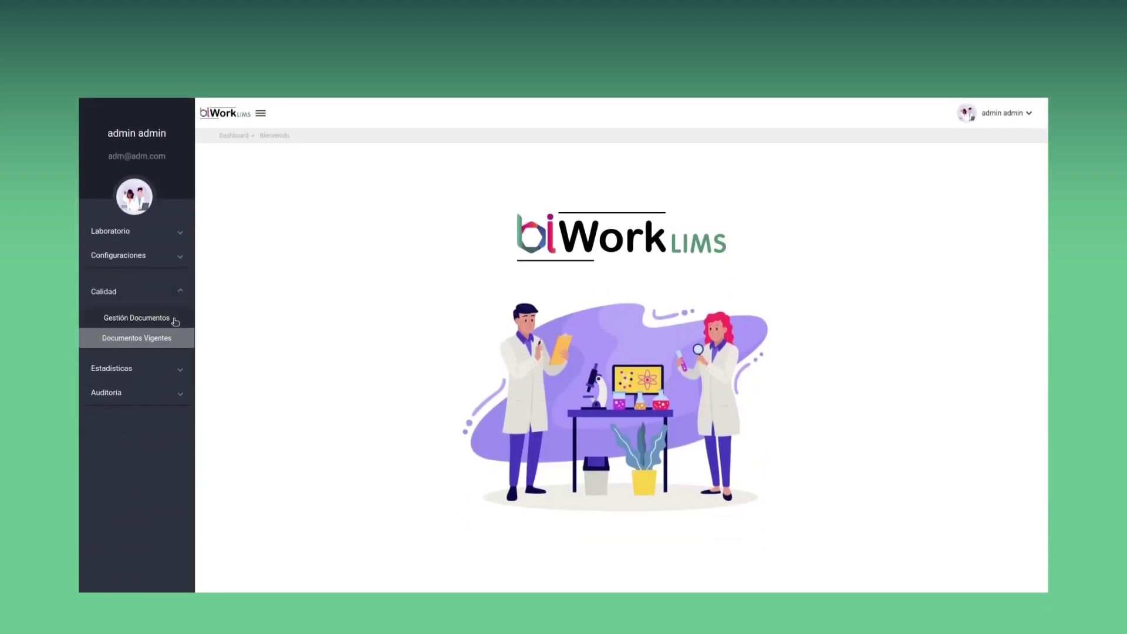
left_click(175, 320)
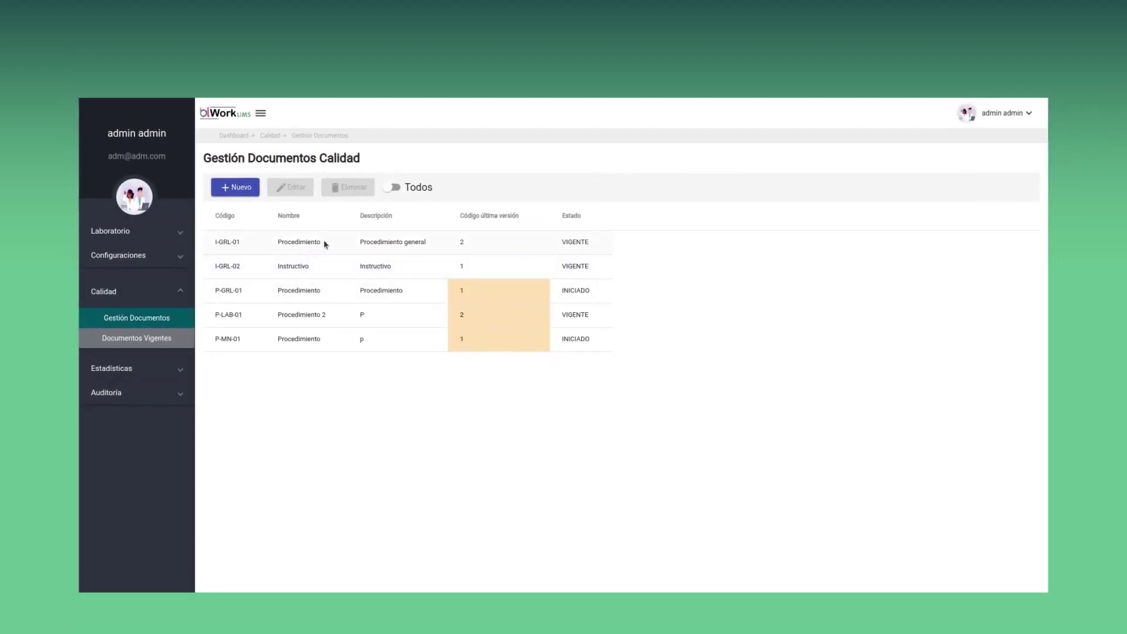
left_click(411, 189)
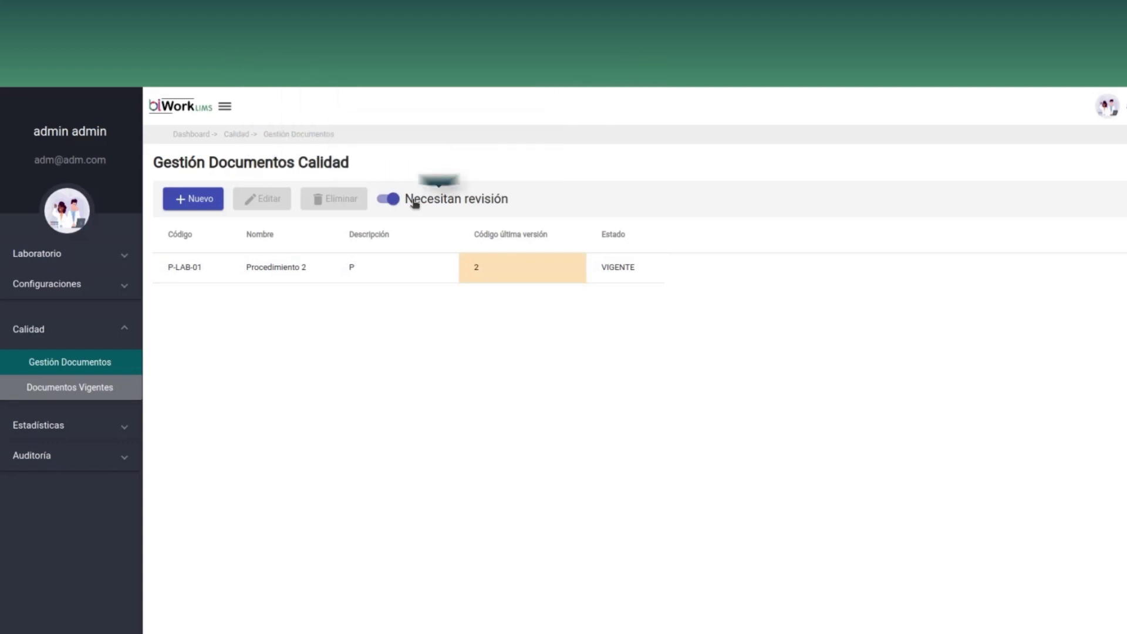
left_click(413, 202)
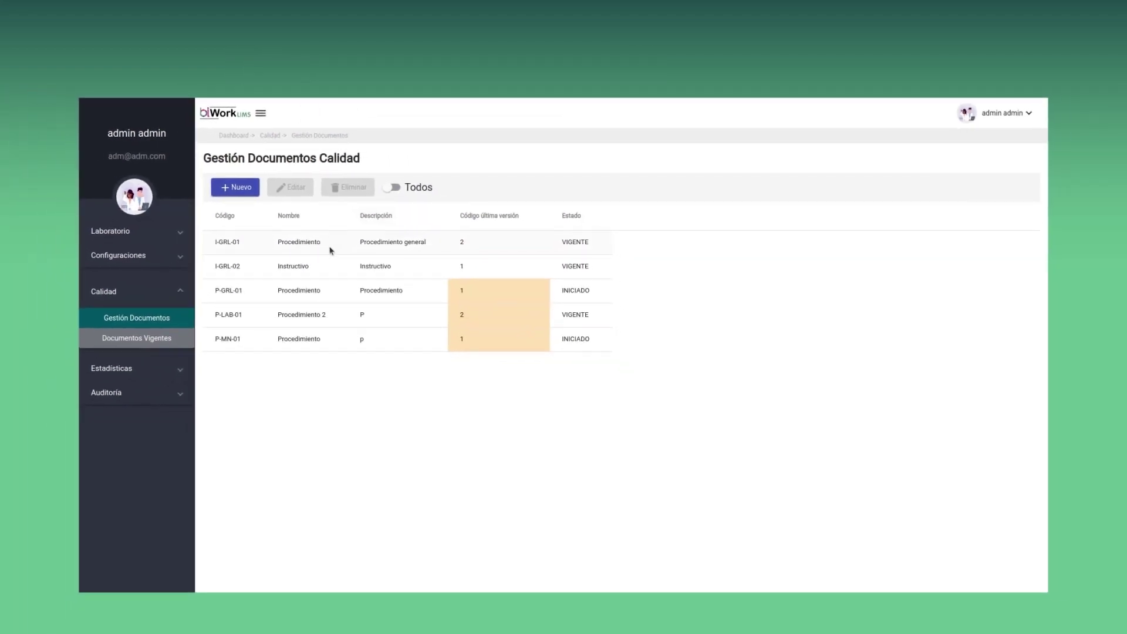
left_click(312, 277)
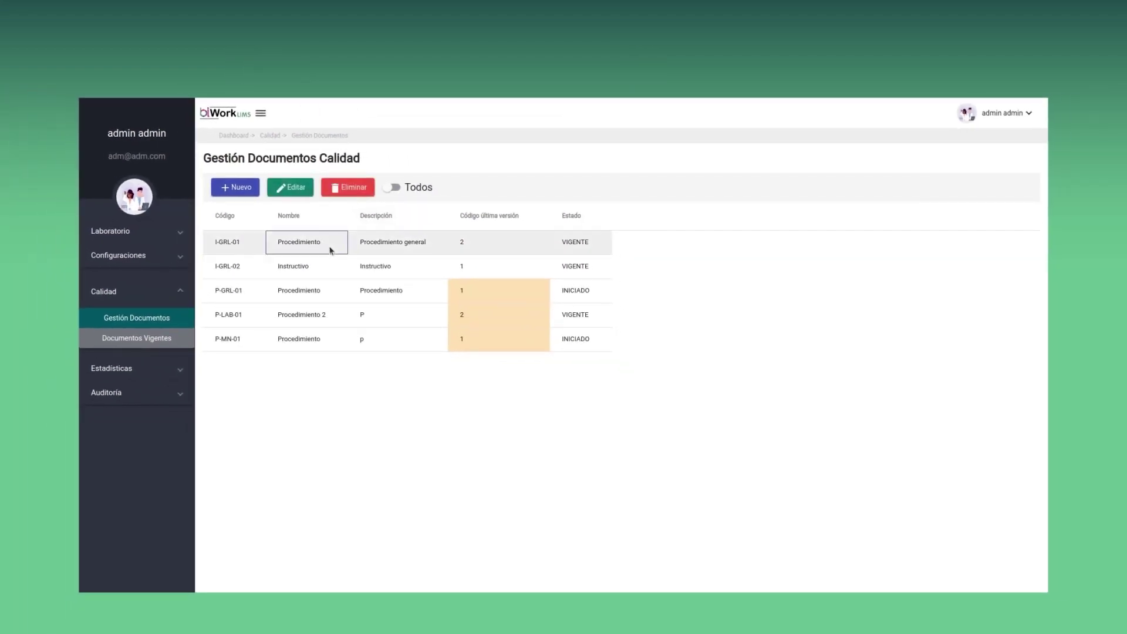
Edit quality document I-GRL-01 and open its version 2 from the Versiones table
left_click(298, 194)
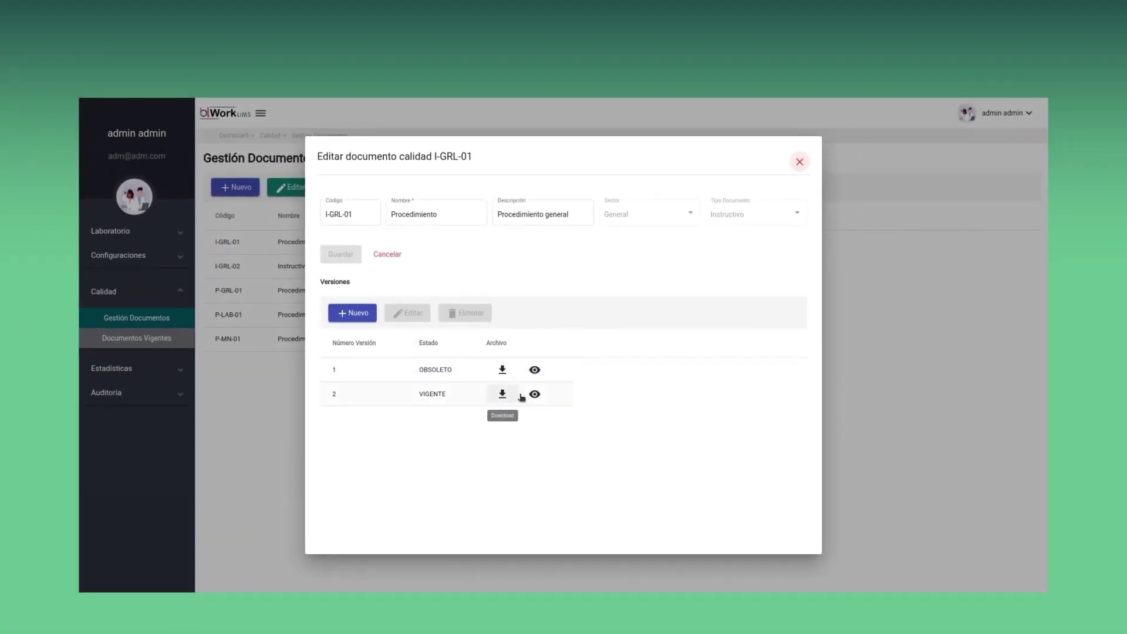
left_click(400, 392)
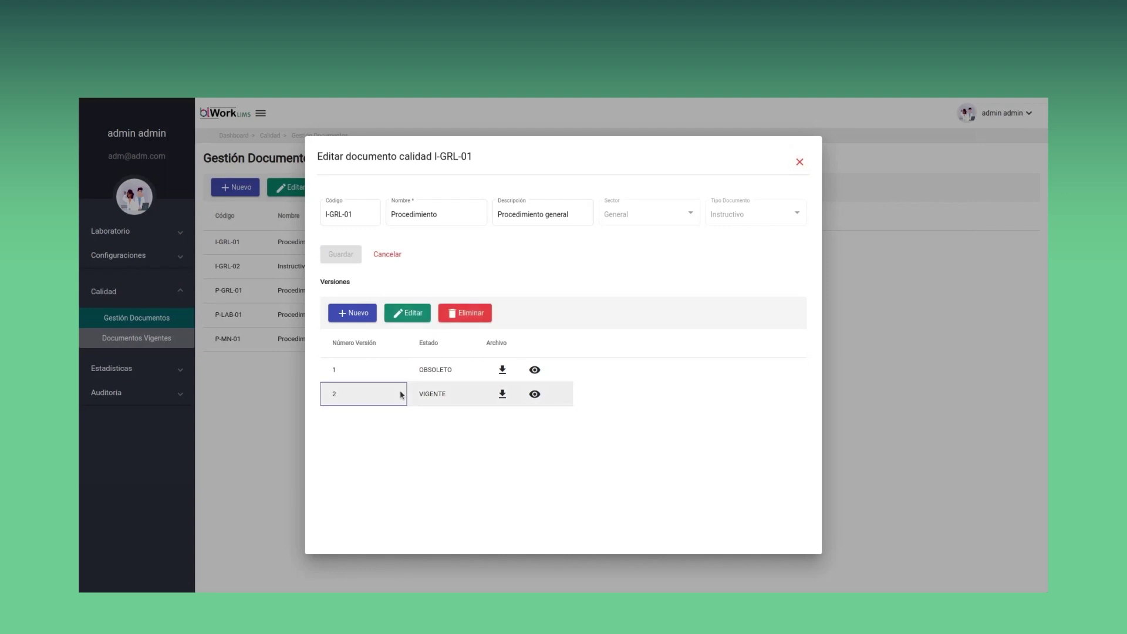
left_click(399, 315)
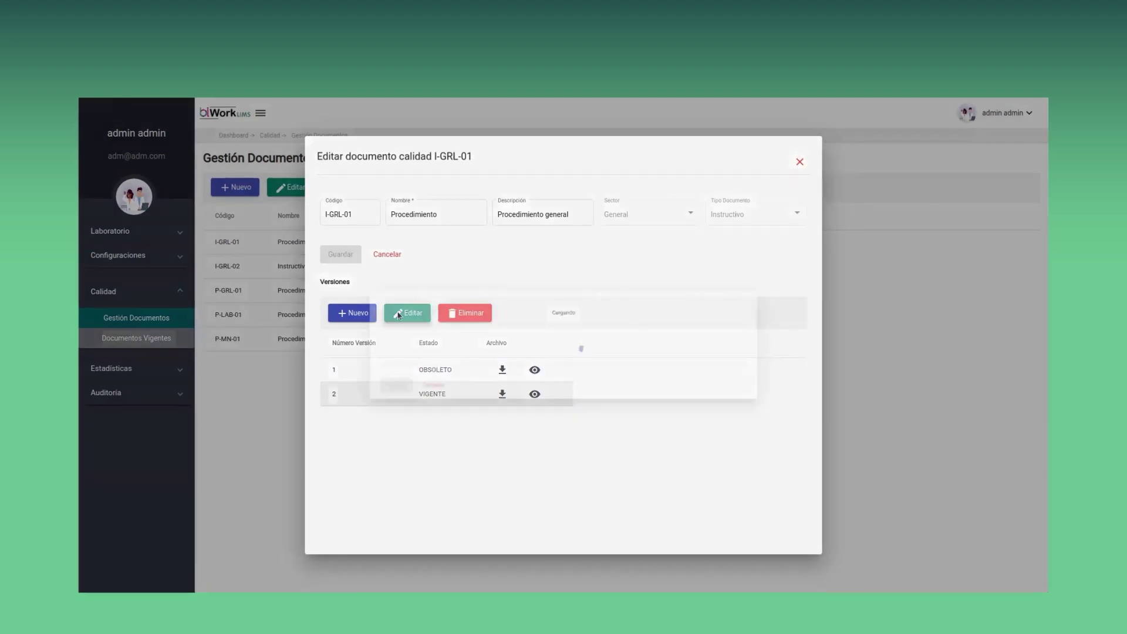